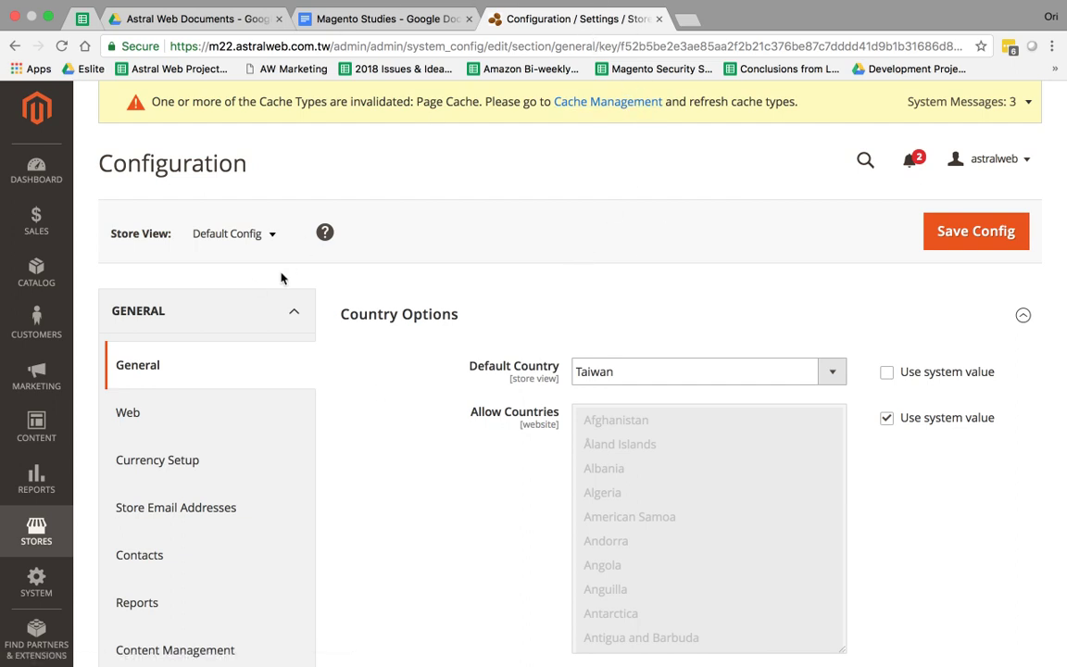
# Open the store Configuration page with the General group expanded in the settings navigation
pyautogui.click(36, 529)
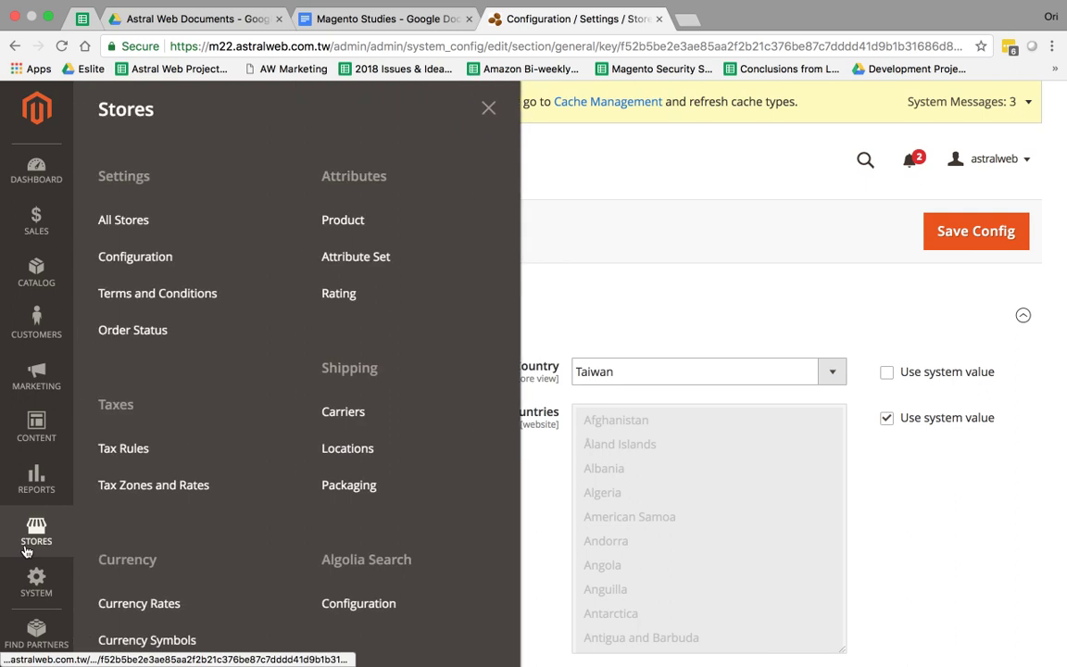
pyautogui.click(198, 255)
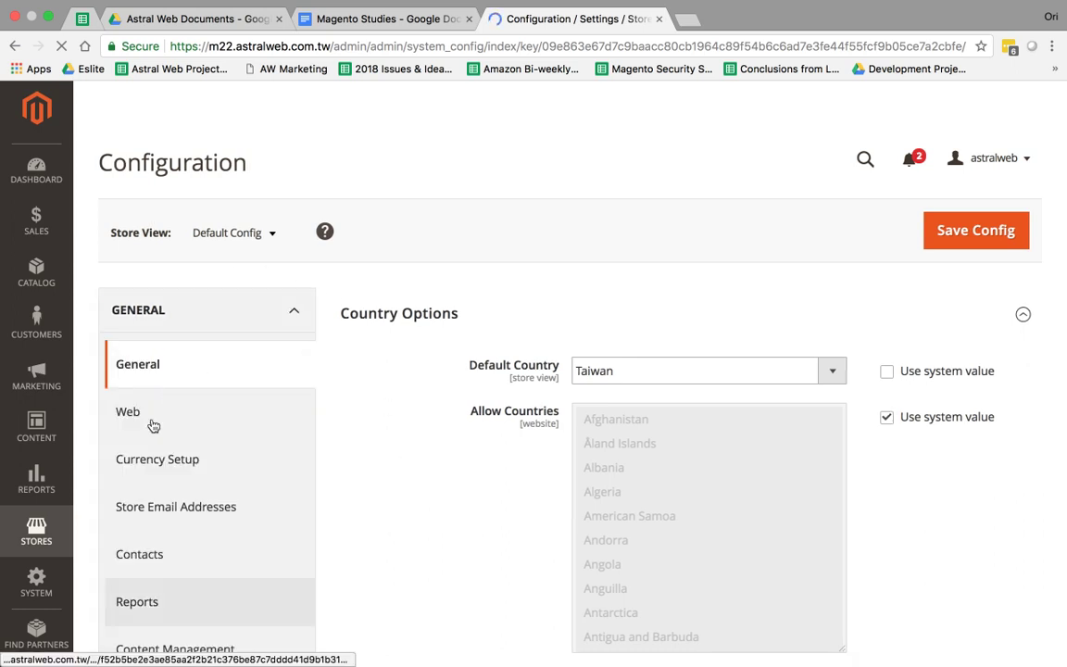
pyautogui.click(292, 310)
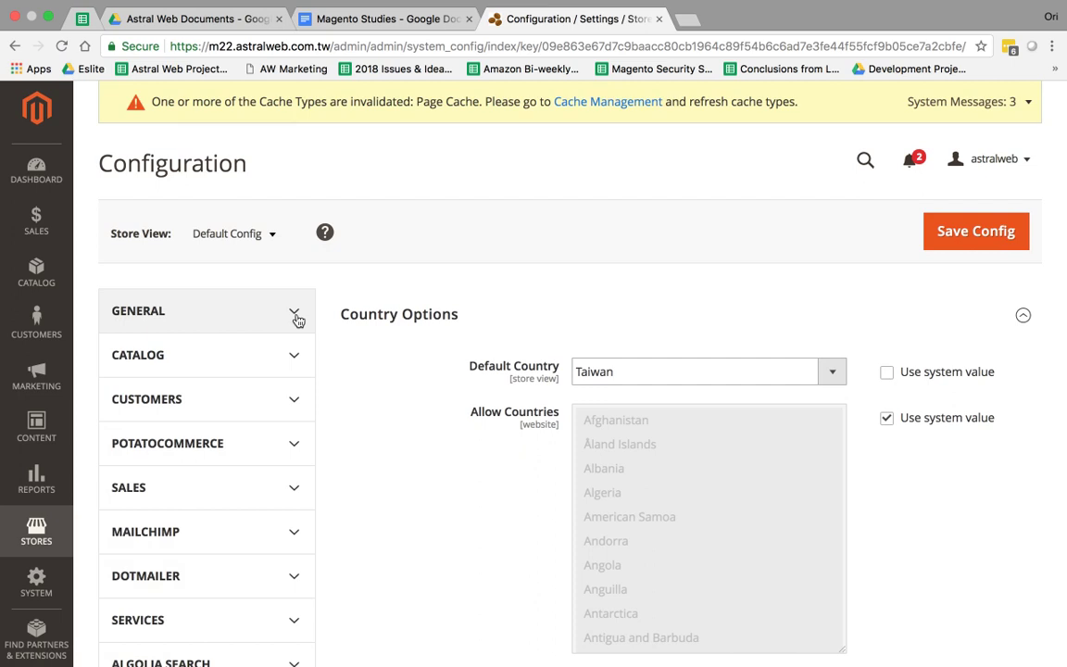
pyautogui.click(251, 315)
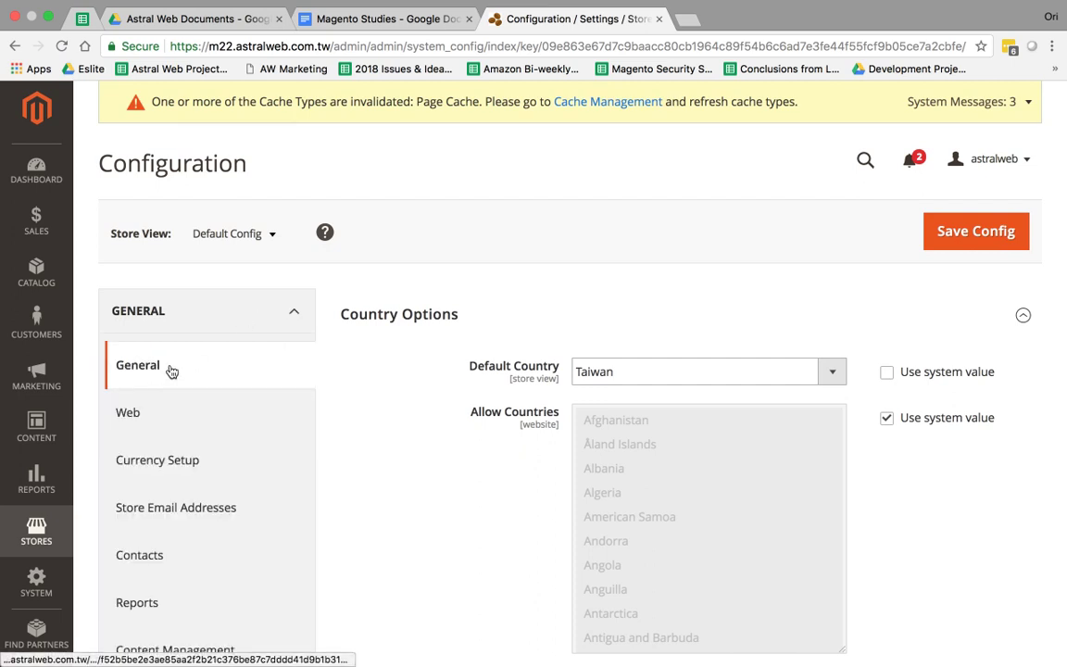
# Turn off the system value for Allow Countries and select only Albania in the country list
pyautogui.scroll(-3, 555, 278)
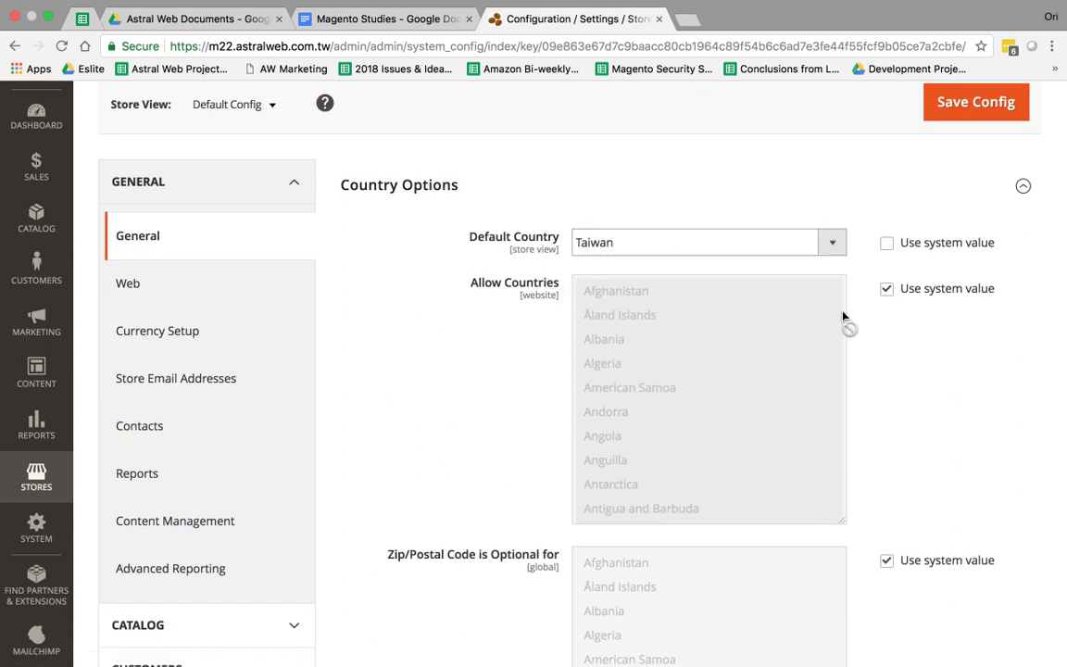
pyautogui.click(887, 288)
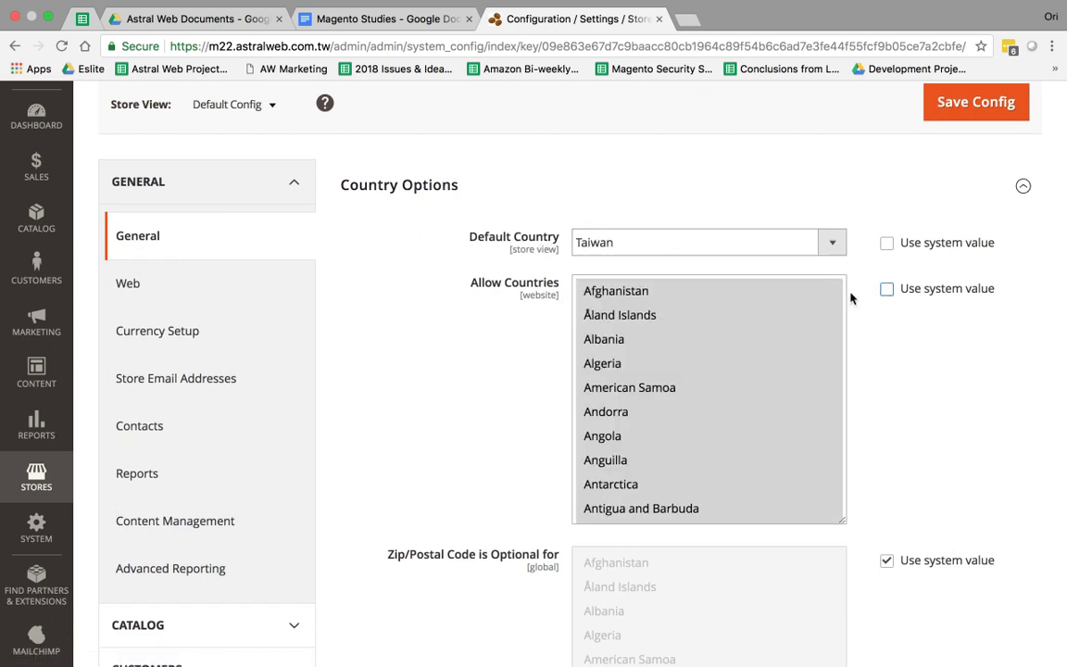
pyautogui.click(662, 315)
pyautogui.click(671, 363)
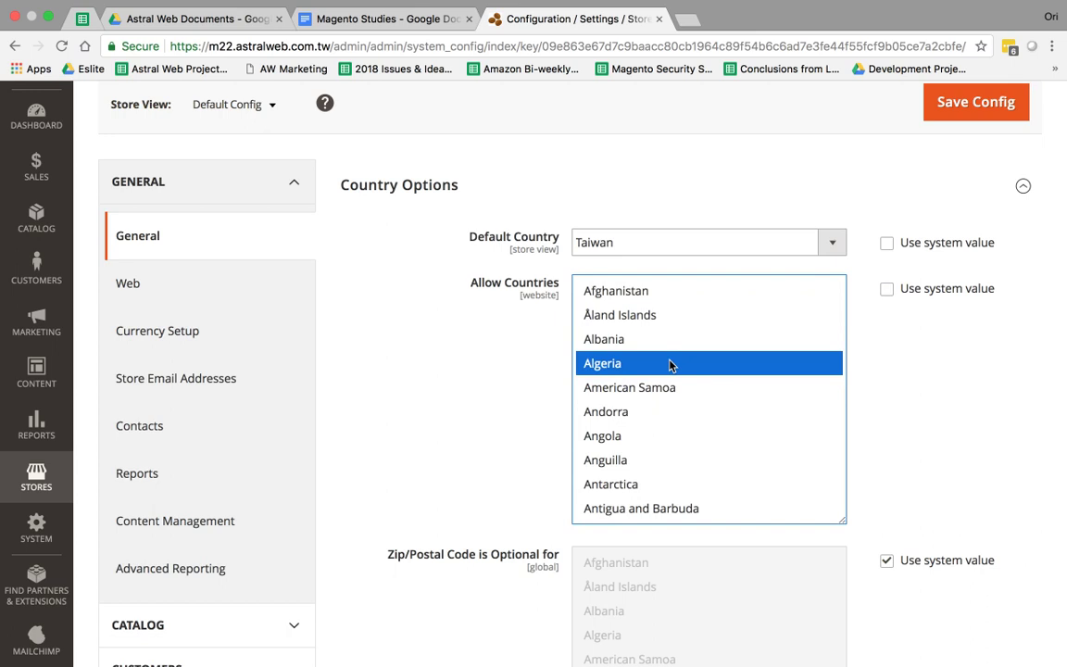
pyautogui.click(773, 342)
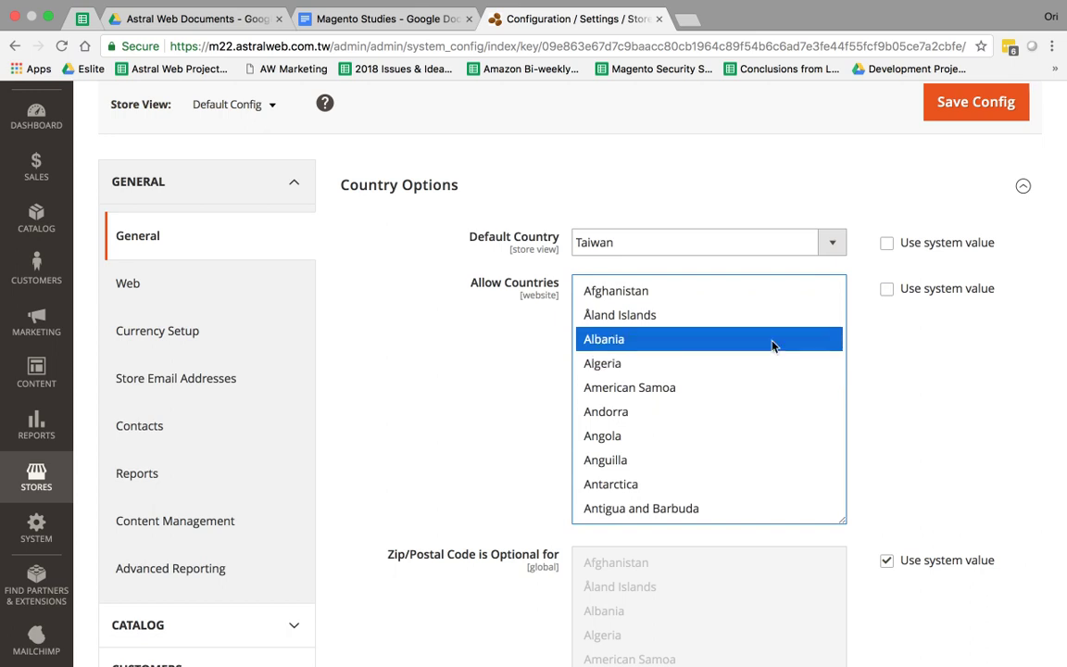
pyautogui.scroll(3, 365, 298)
pyautogui.scroll(-2, 398, 435)
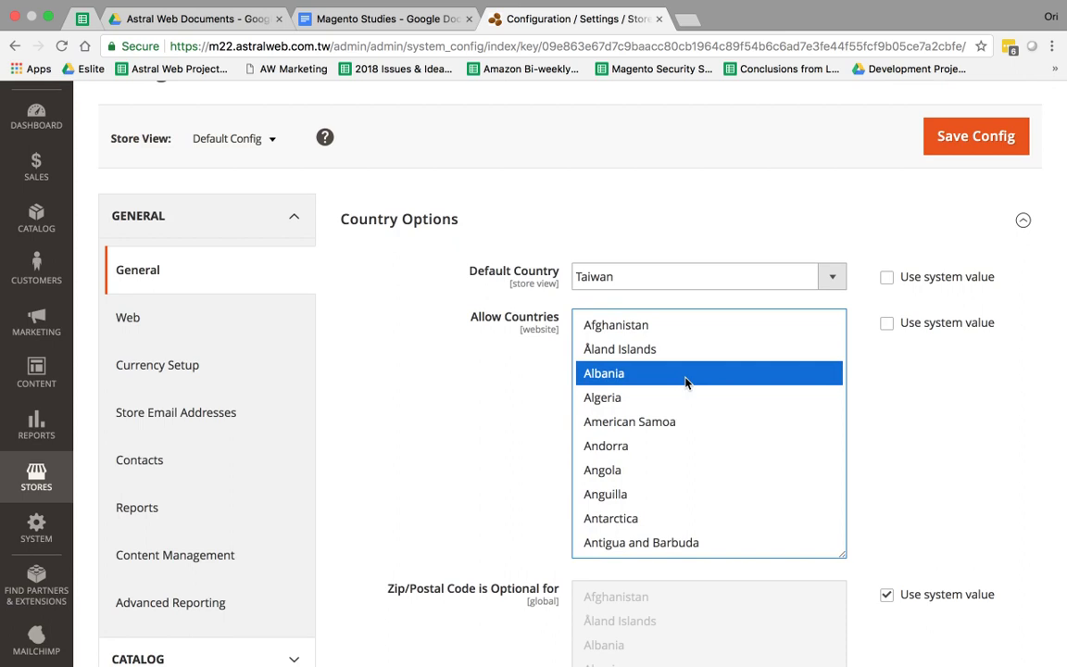
# Review the remaining Country Options, State Options and Locale Options, including the available Timezone choices
pyautogui.scroll(-5, 736, 445)
pyautogui.scroll(-3, 880, 433)
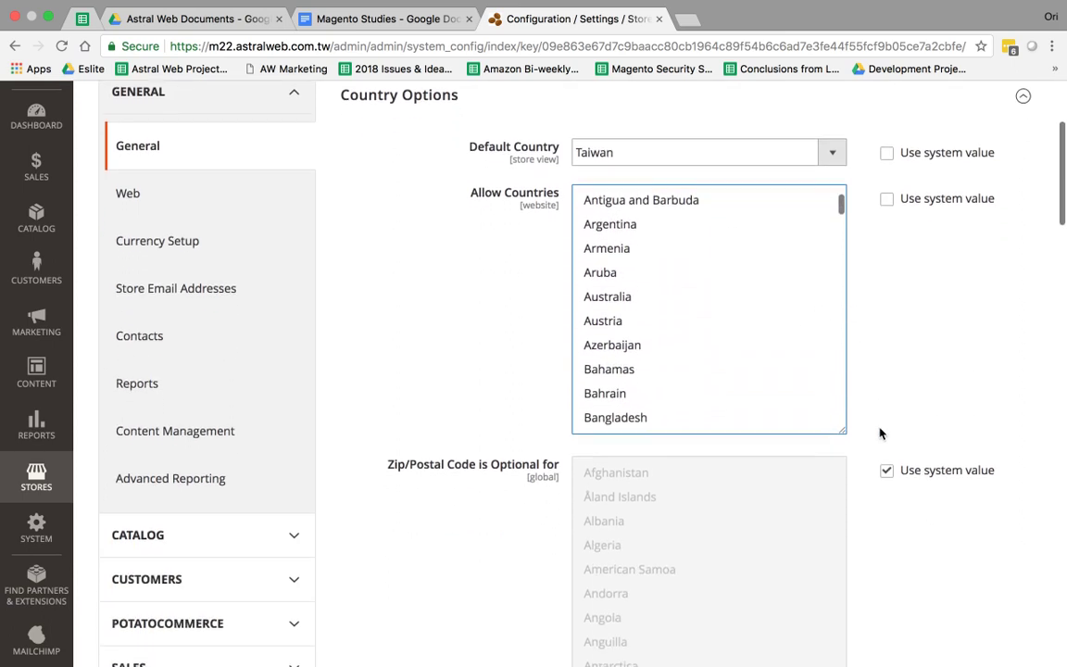
pyautogui.scroll(-10, 881, 434)
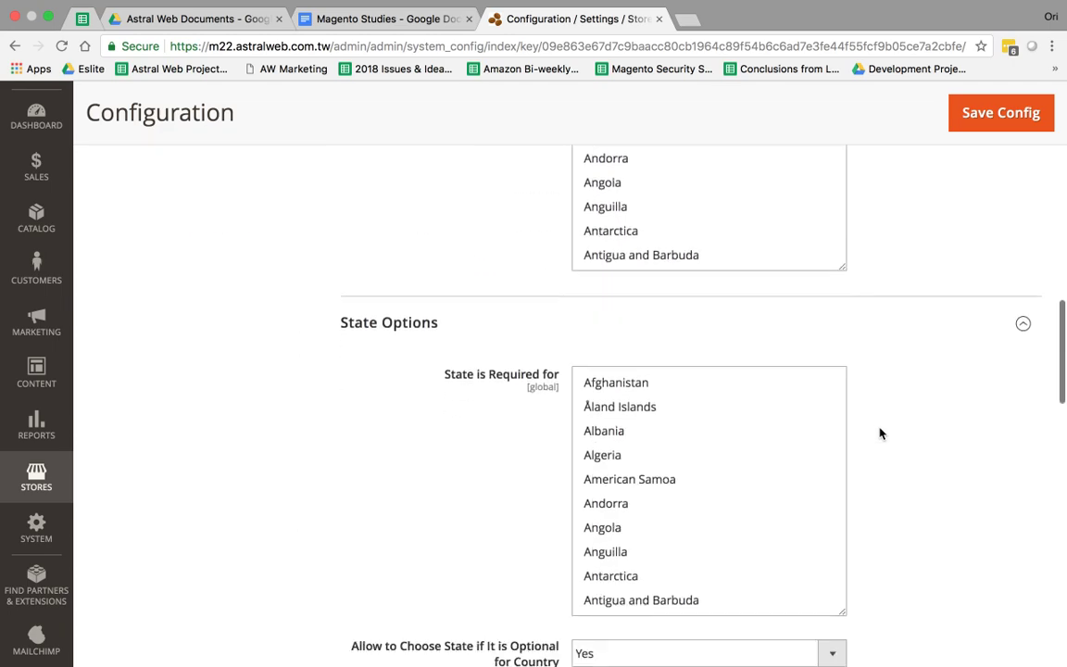
pyautogui.scroll(-5, 881, 434)
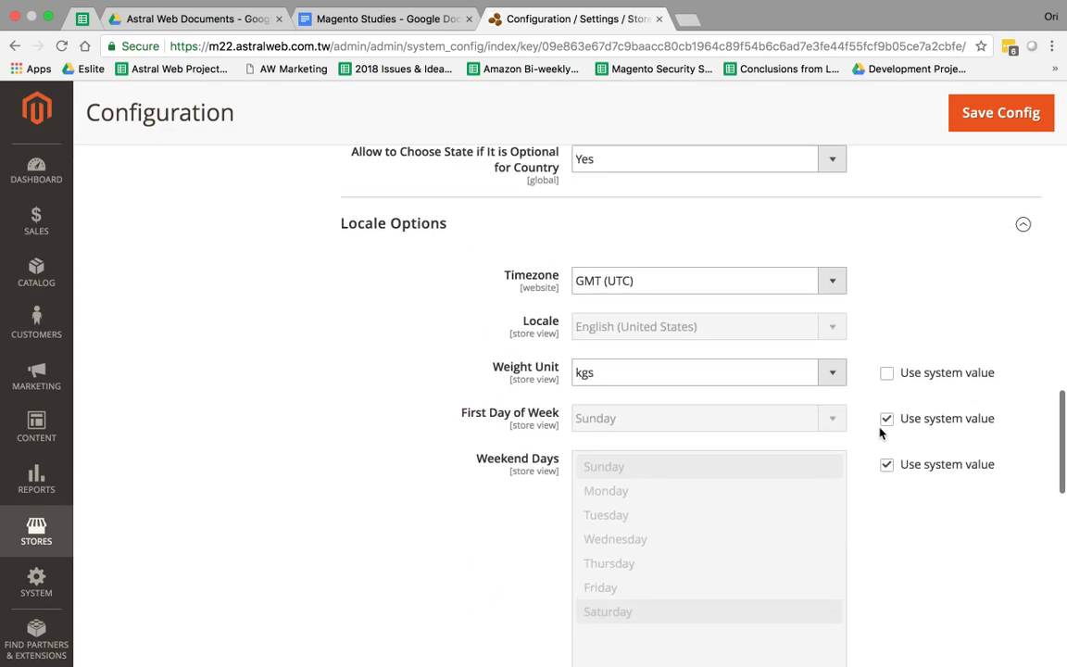
pyautogui.scroll(-2, 881, 433)
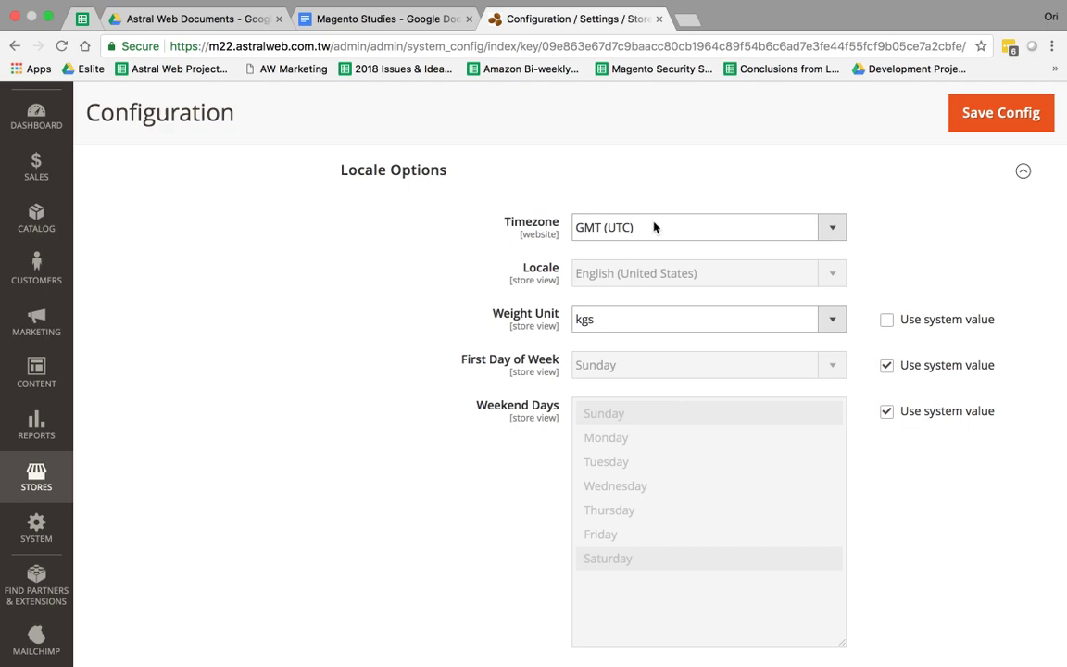
pyautogui.click(611, 235)
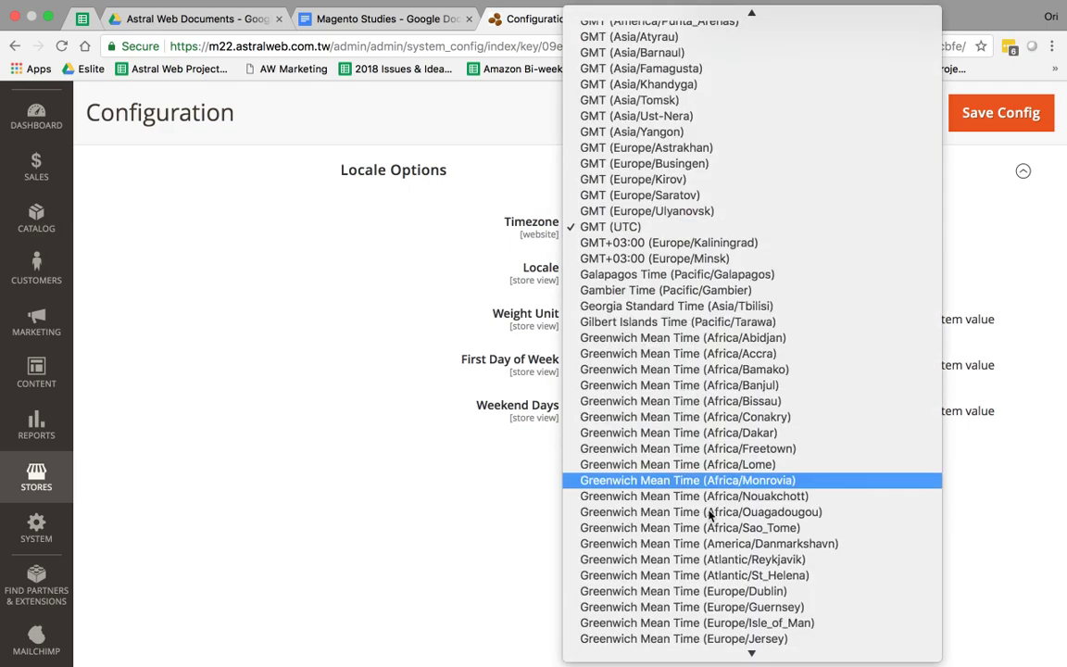
pyautogui.click(548, 231)
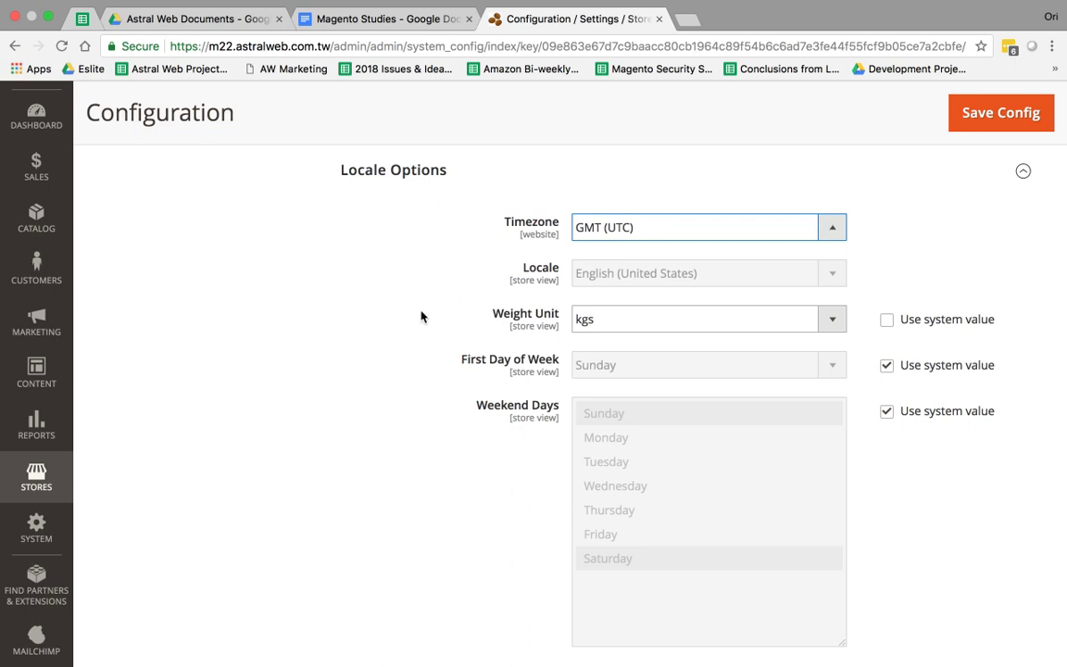
# Review the Store Information fields and the Single-Store Mode setting of the General configuration
pyautogui.scroll(-10, 418, 317)
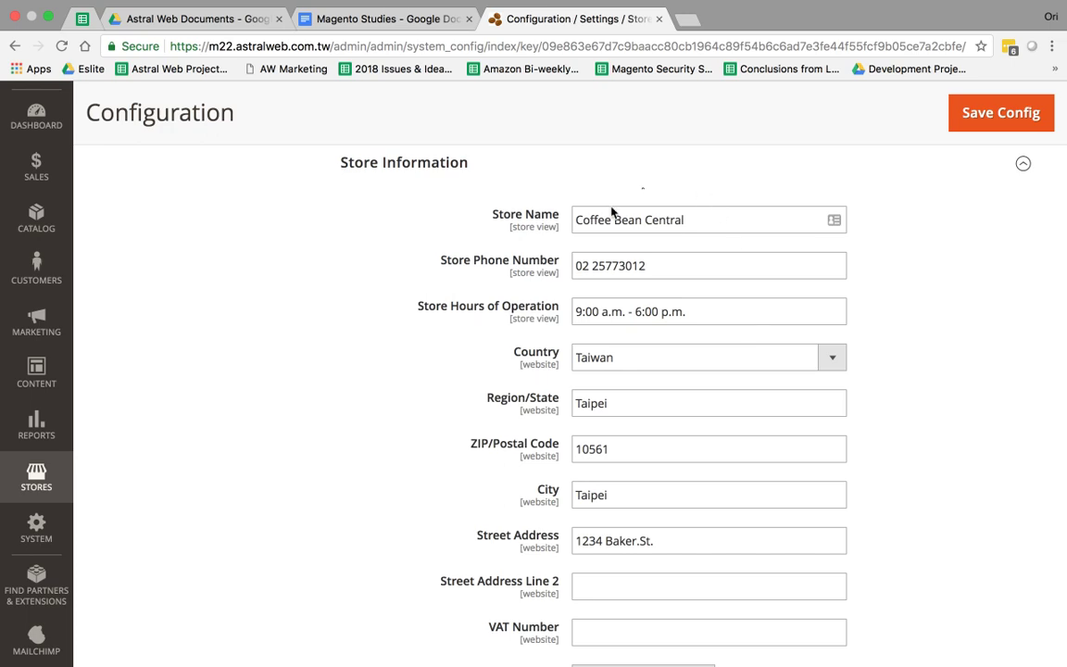
pyautogui.scroll(-5, 398, 495)
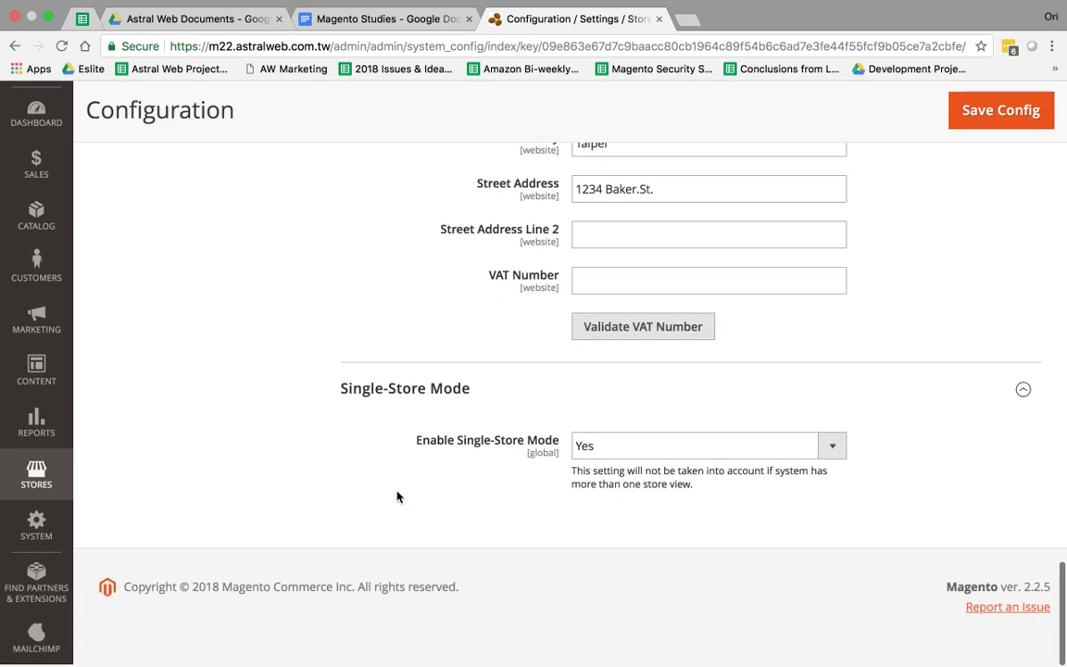
pyautogui.scroll(20, 397, 496)
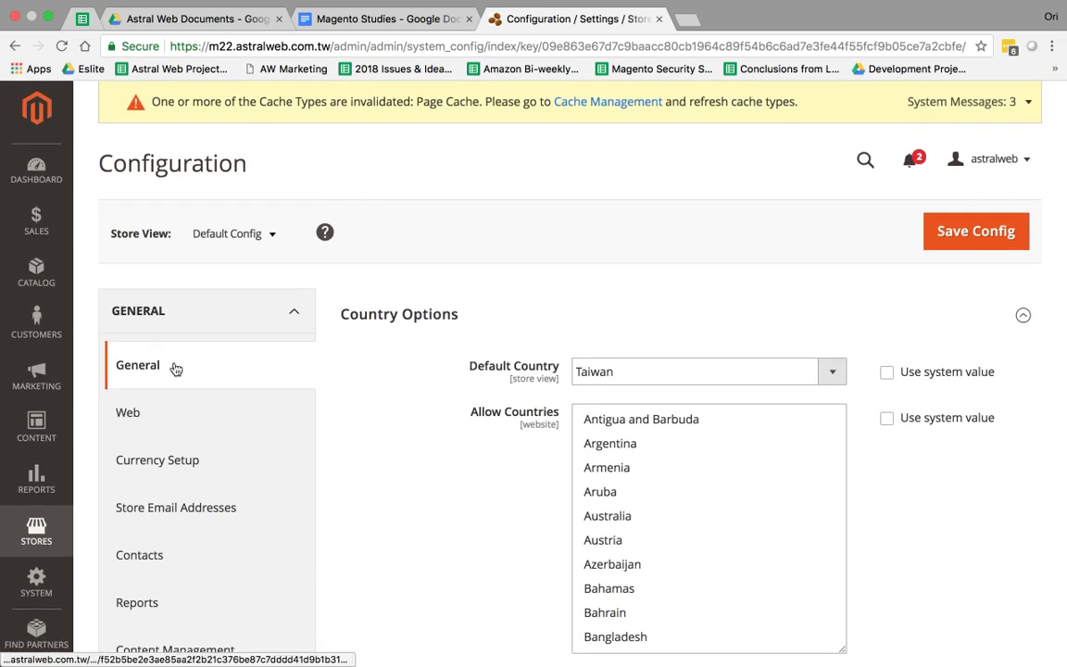
# Open the Web configuration, expand Base URLs and highlight the whole Base URL value
pyautogui.click(238, 411)
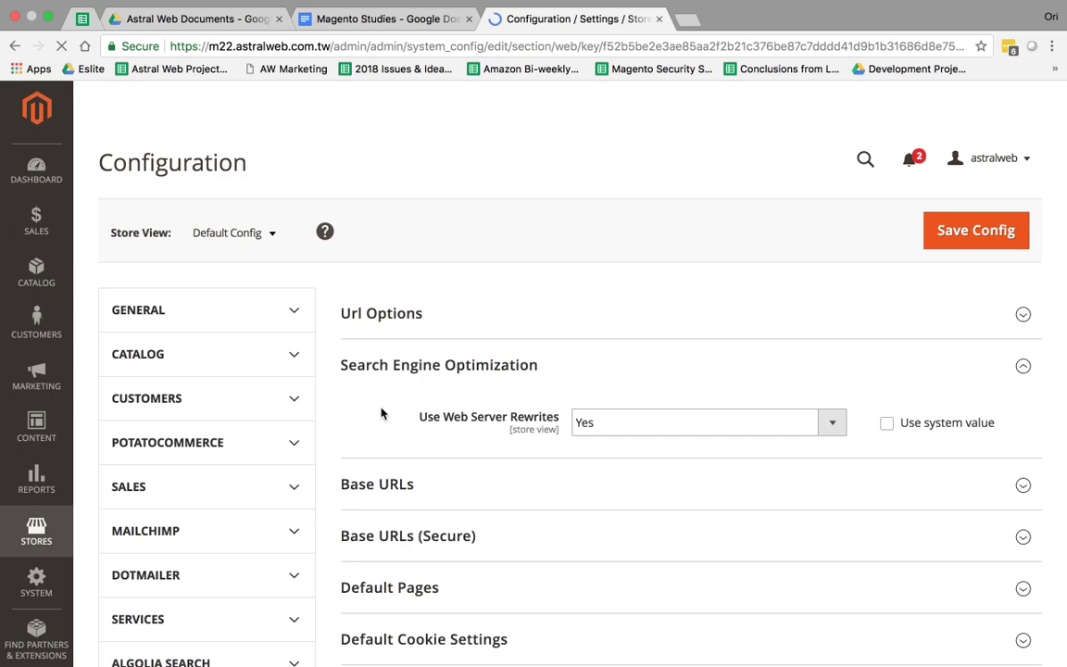
pyautogui.scroll(-2, 502, 395)
pyautogui.click(471, 363)
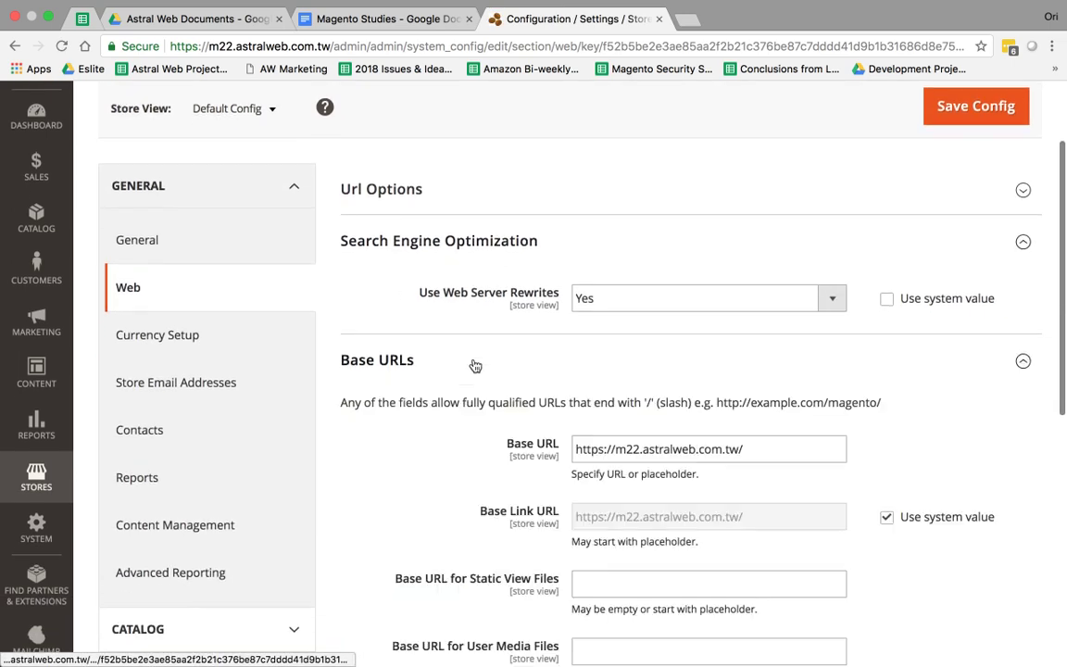
pyautogui.scroll(-3, 476, 418)
pyautogui.moveTo(747, 297); pyautogui.dragTo(485, 306)
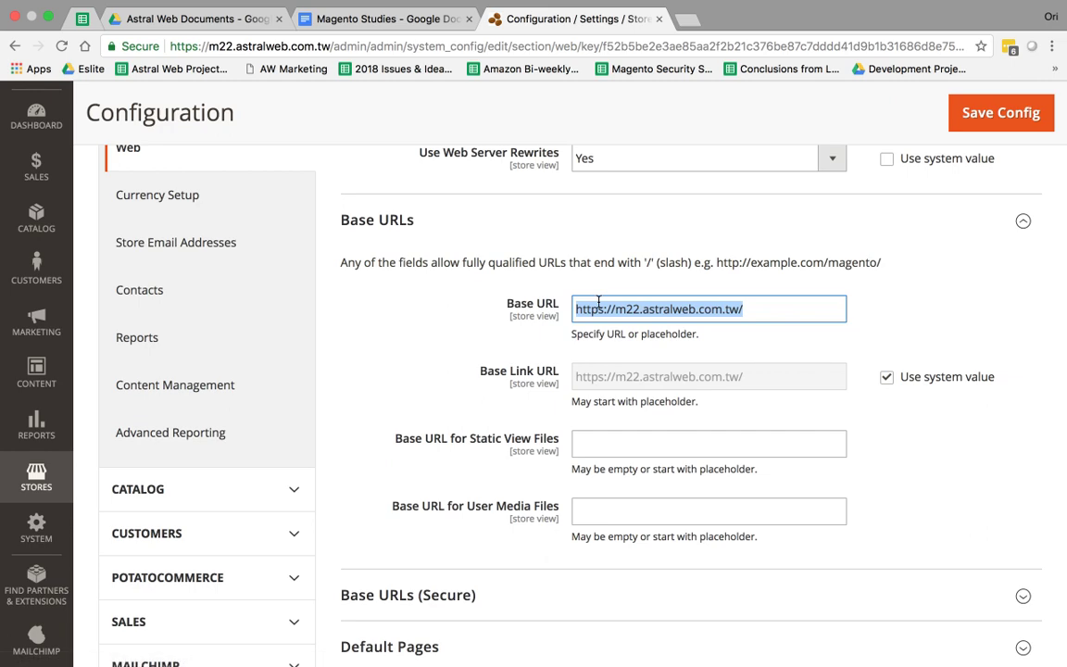
# Expand Base URLs (Secure) and compare the Secure Base URL with the Base URL, checking the ending slash
pyautogui.click(488, 587)
pyautogui.scroll(-3, 487, 587)
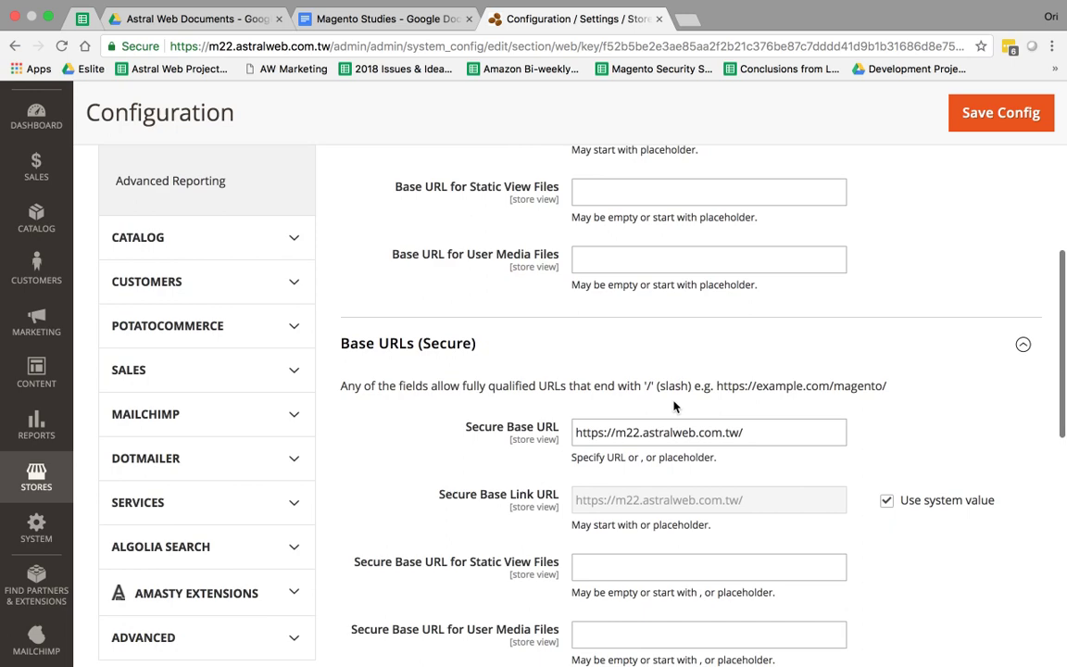
pyautogui.scroll(2, 574, 435)
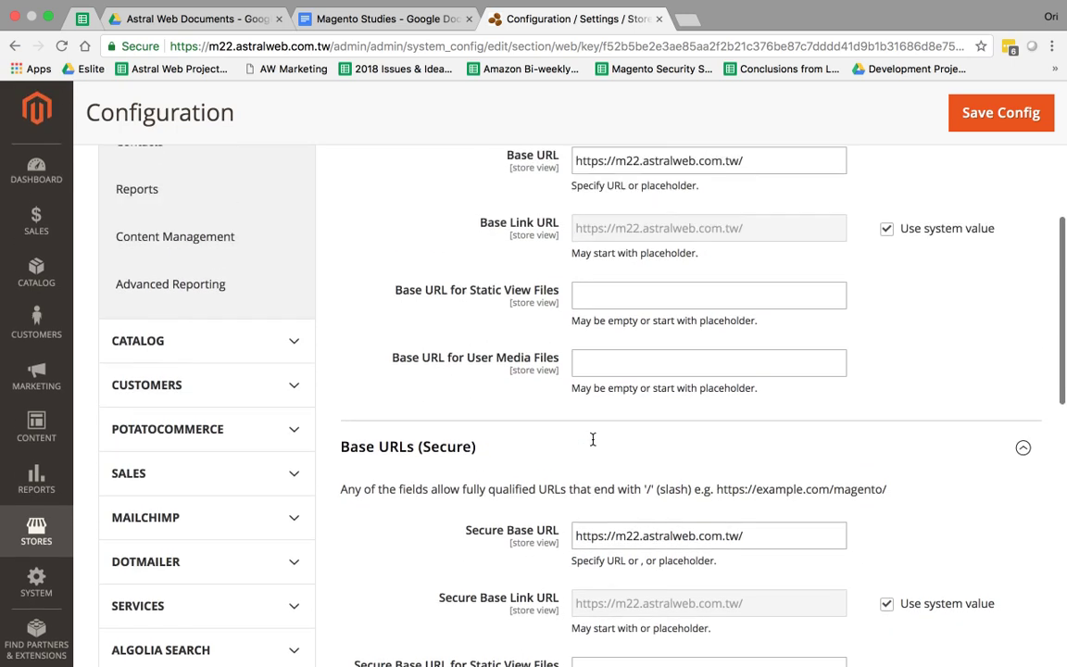
pyautogui.scroll(5, 593, 439)
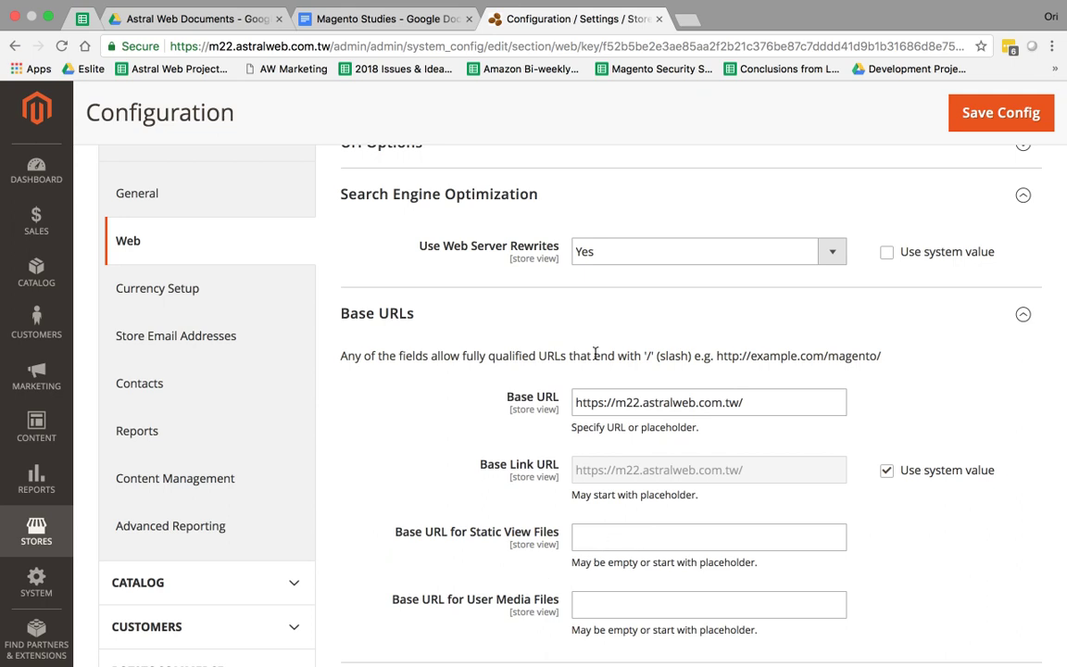
pyautogui.click(751, 401)
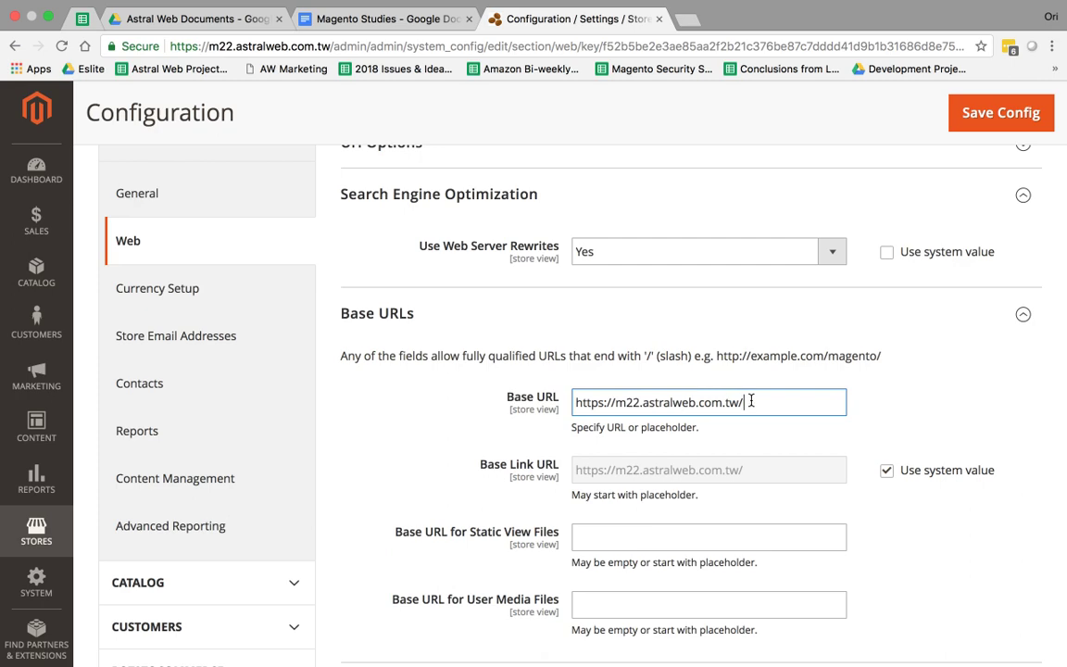
# Look through the rest of the Web settings down to Browser Capabilities Detection
pyautogui.scroll(-15, 750, 401)
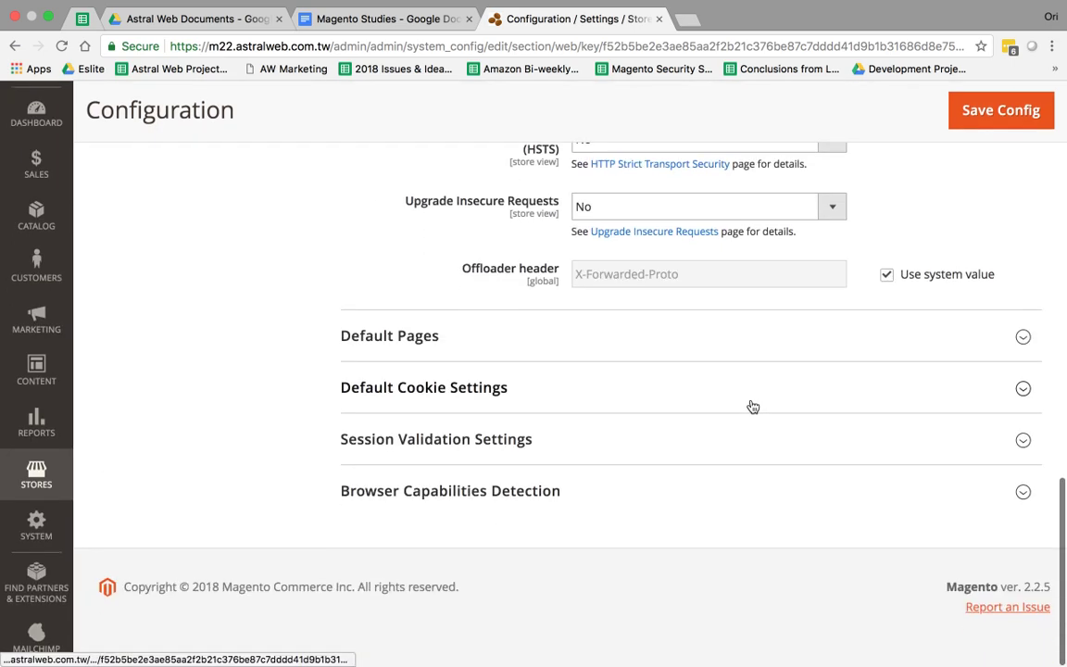
pyautogui.scroll(-3, 753, 408)
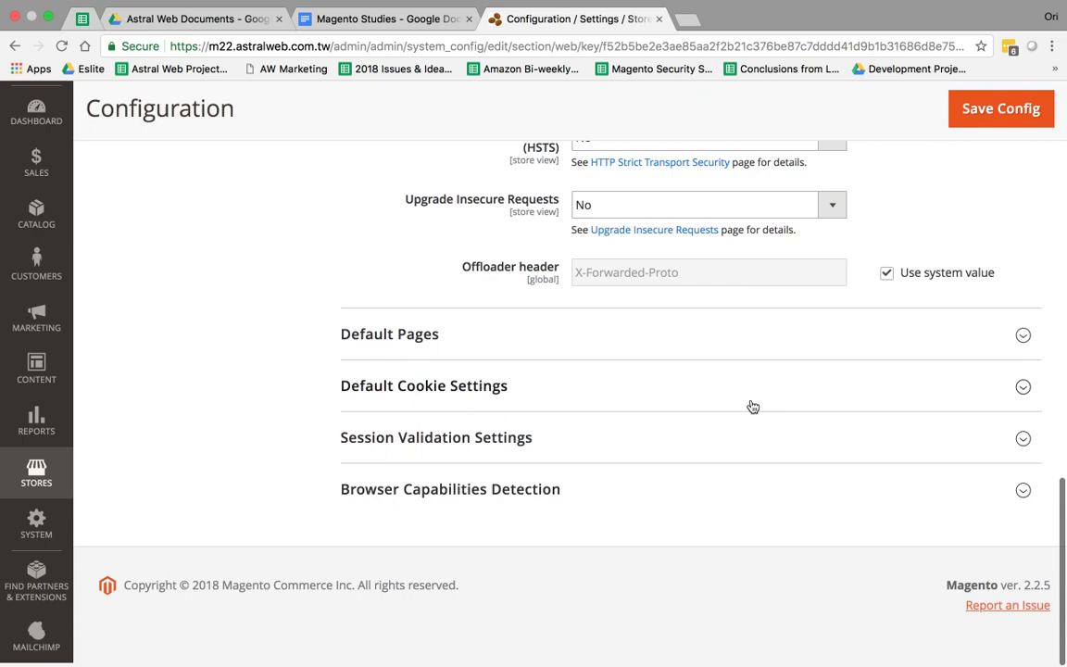
pyautogui.scroll(20, 753, 408)
pyautogui.scroll(-3, 298, 370)
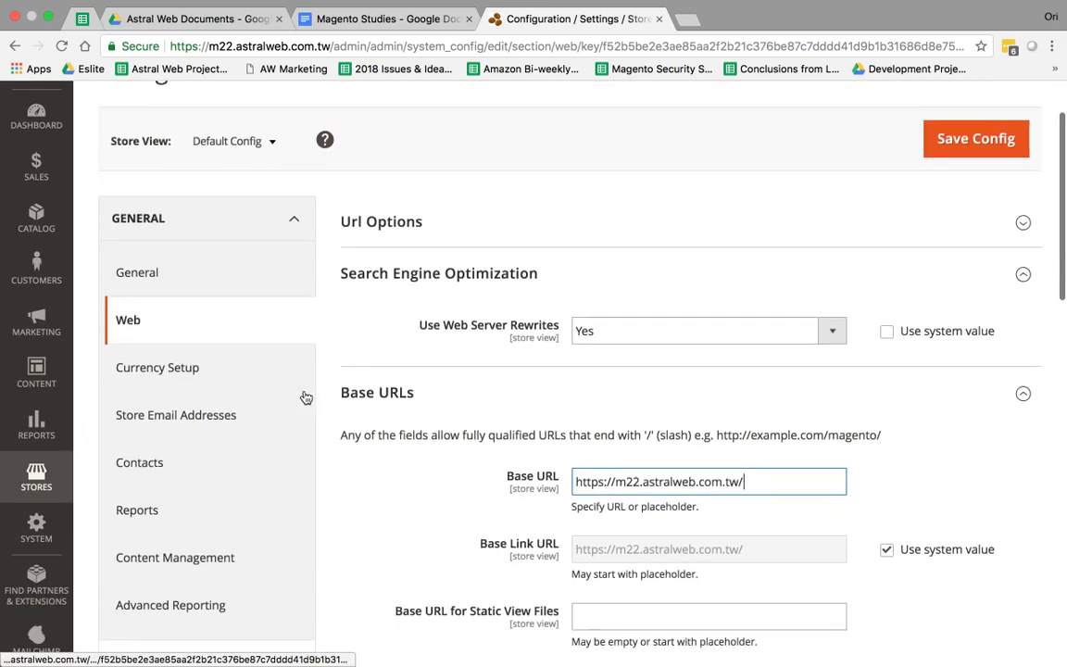
# Open the Currency Setup configuration and examine the base, default display and allowed currencies under Currency Options
pyautogui.click(263, 334)
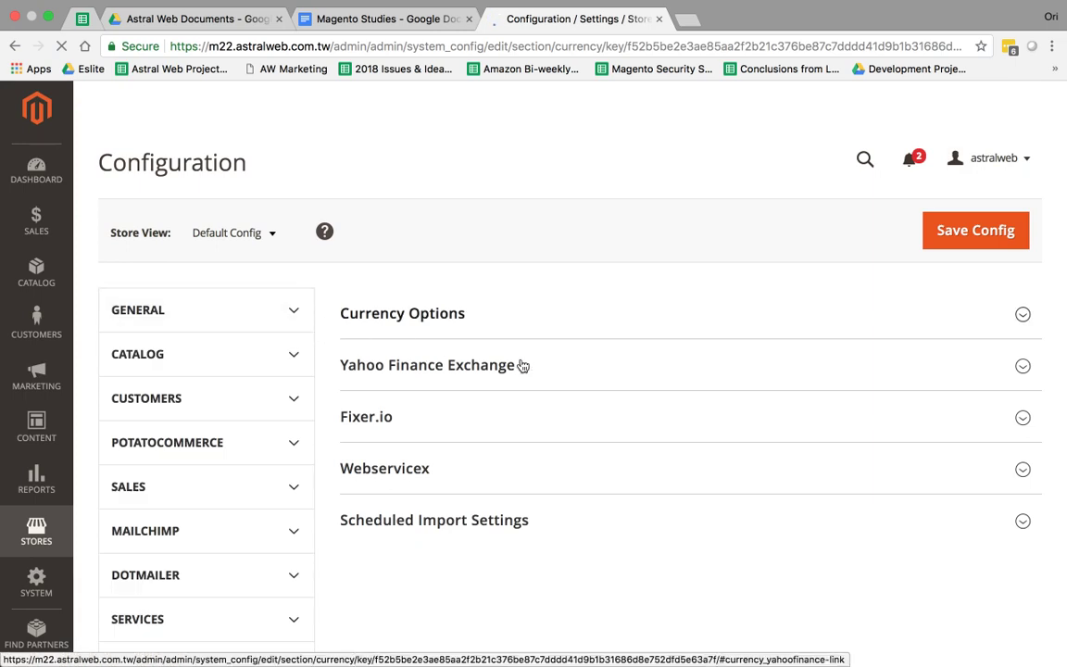
pyautogui.click(479, 333)
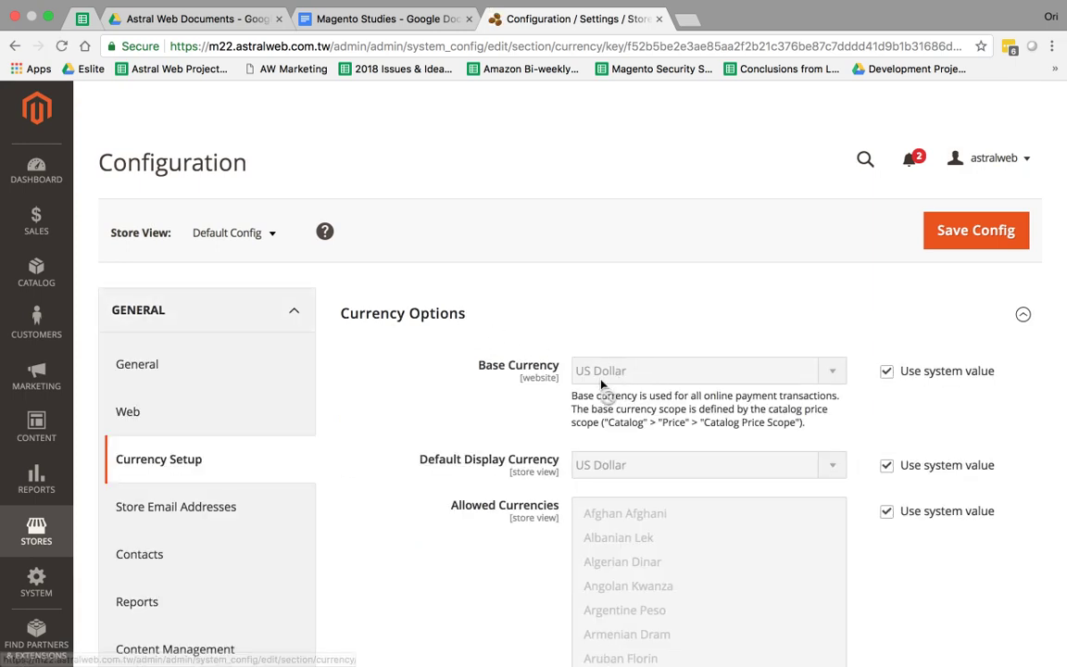
pyautogui.scroll(-2, 686, 438)
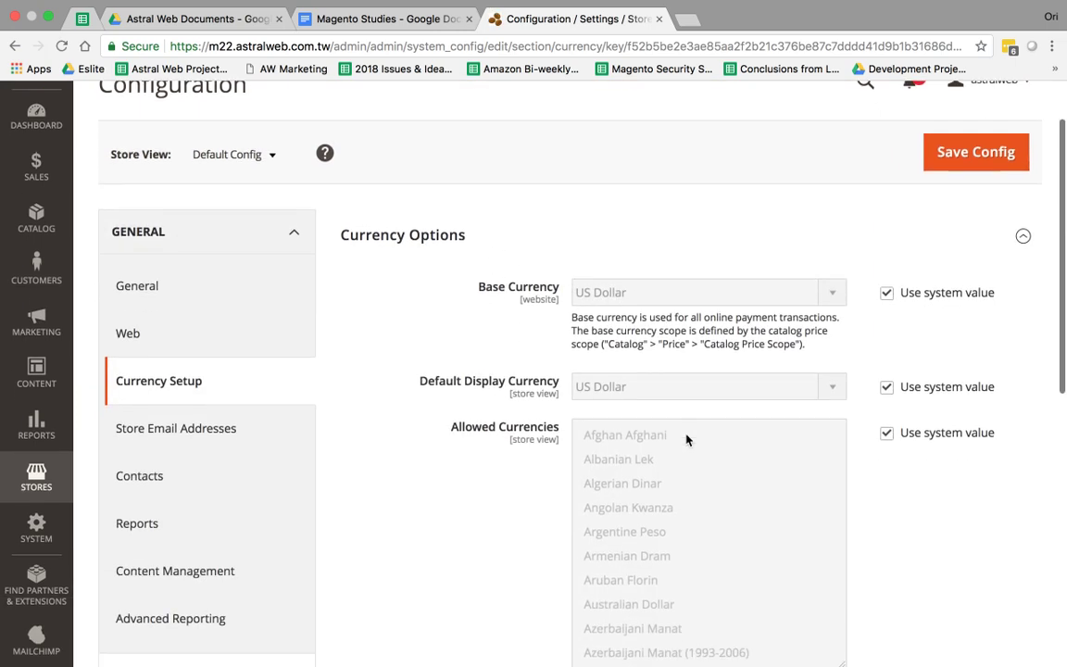
pyautogui.scroll(-2, 686, 439)
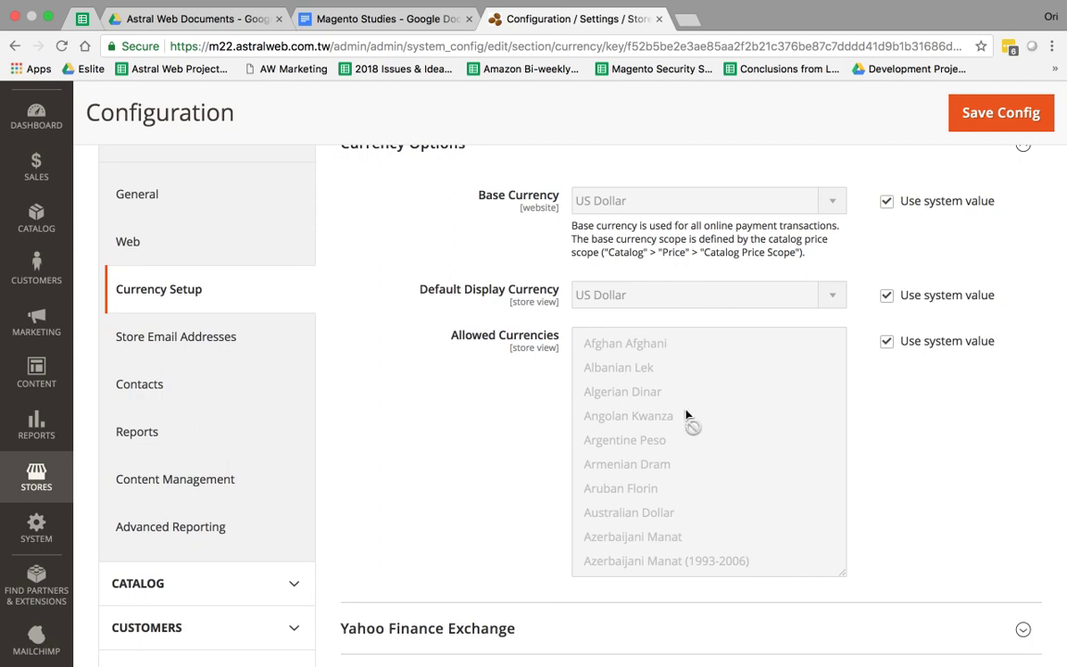
# Open the Store Email Addresses configuration and expand the General Contact and Customer Support sender details
pyautogui.scroll(2, 276, 435)
pyautogui.click(247, 427)
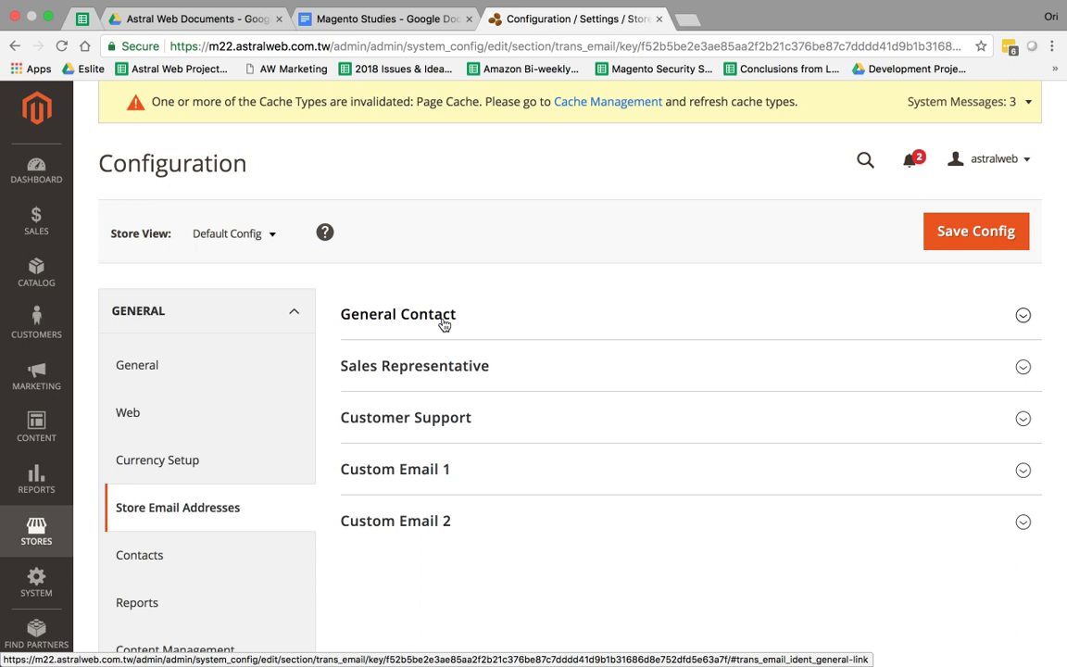
pyautogui.click(459, 318)
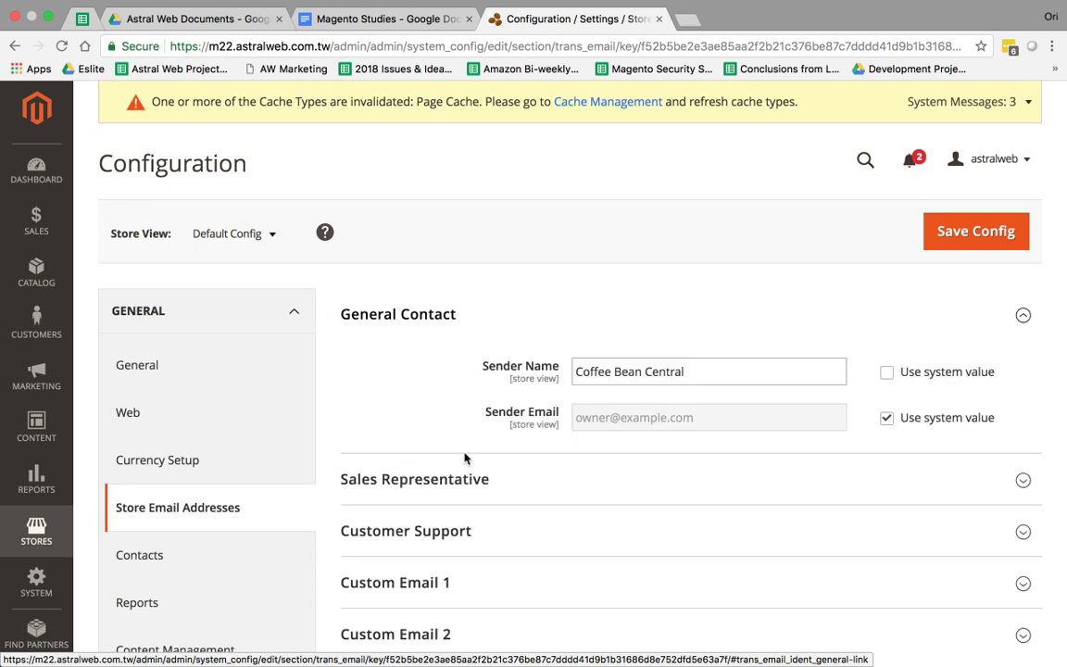
pyautogui.click(485, 545)
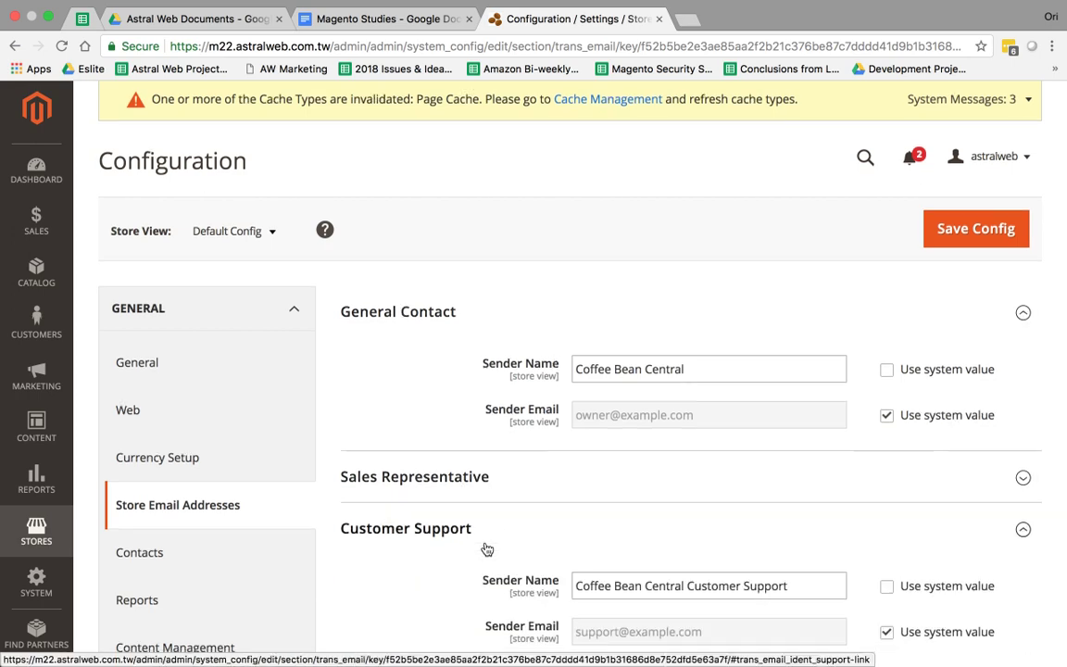
# Collapse the Customer Support details and examine the Sender Name under General Contact
pyautogui.scroll(-3, 488, 417)
pyautogui.click(483, 408)
pyautogui.moveTo(593, 228); pyautogui.dragTo(695, 223)
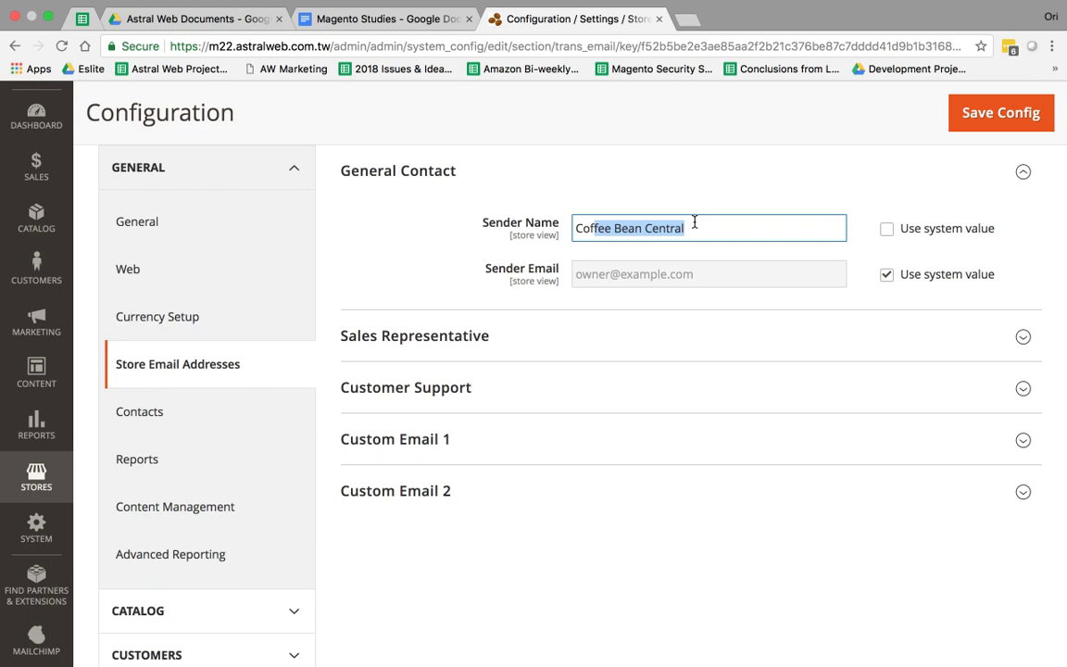
pyautogui.click(694, 222)
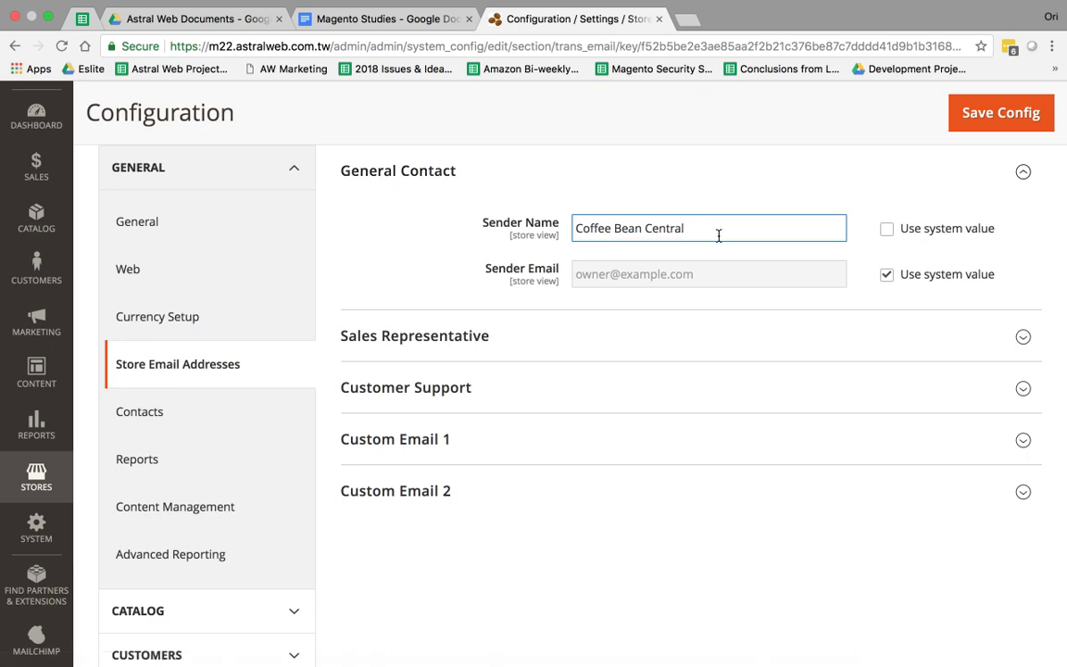
pyautogui.moveTo(718, 235); pyautogui.dragTo(508, 213)
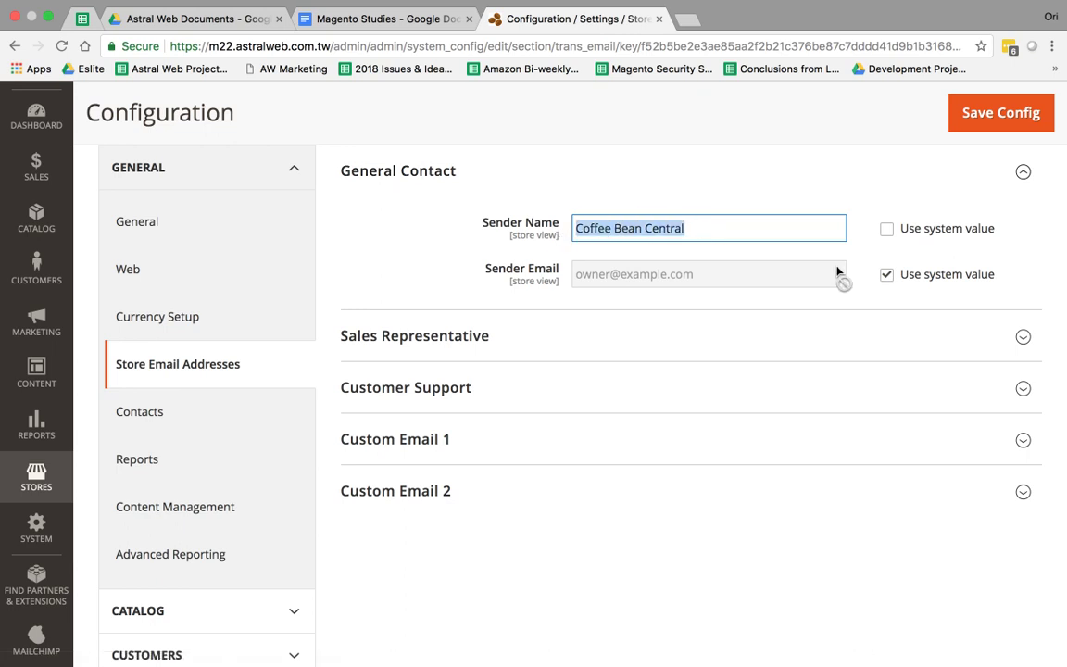
# Stop using the system value for the General Contact Sender Email and enter a new sender email address
pyautogui.click(887, 274)
pyautogui.click(708, 274)
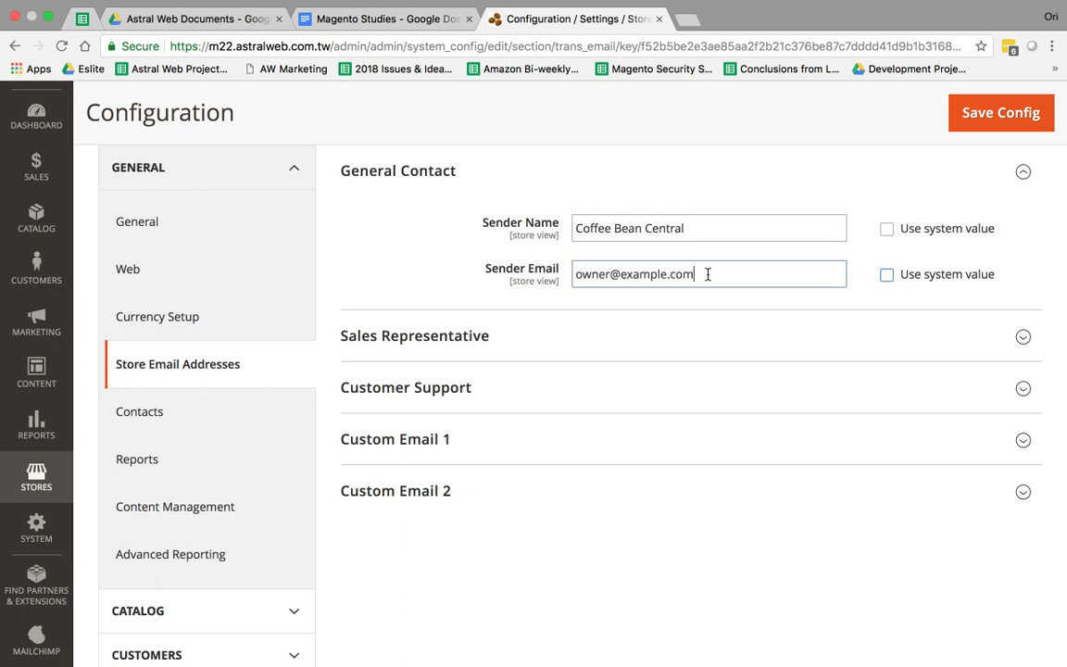
pyautogui.moveTo(708, 274); pyautogui.dragTo(555, 282)
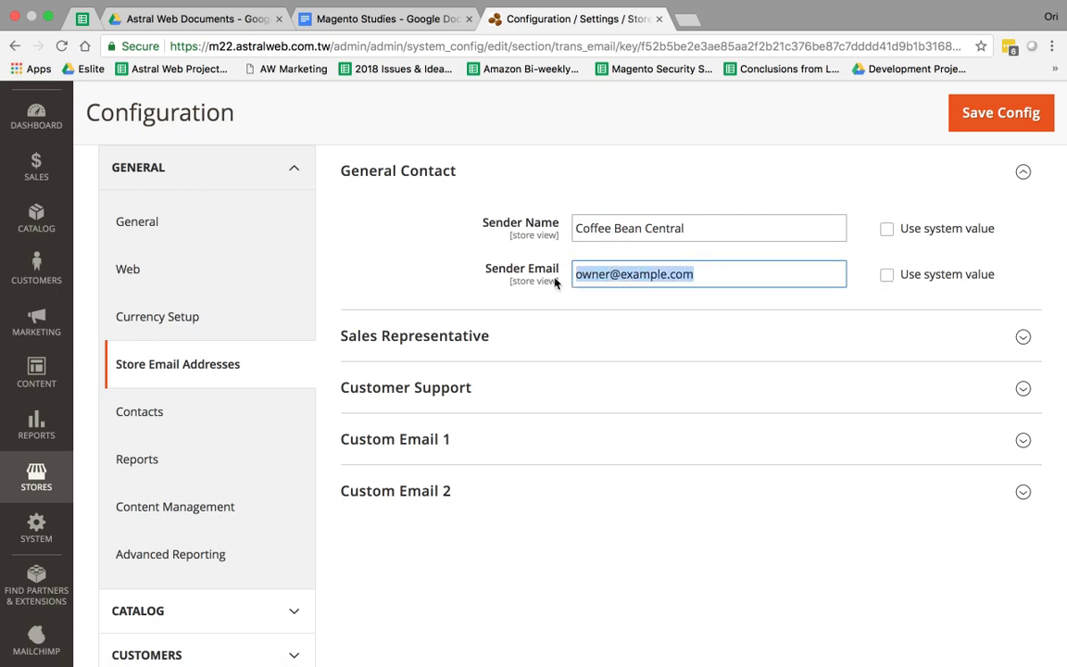
pyautogui.write('new')
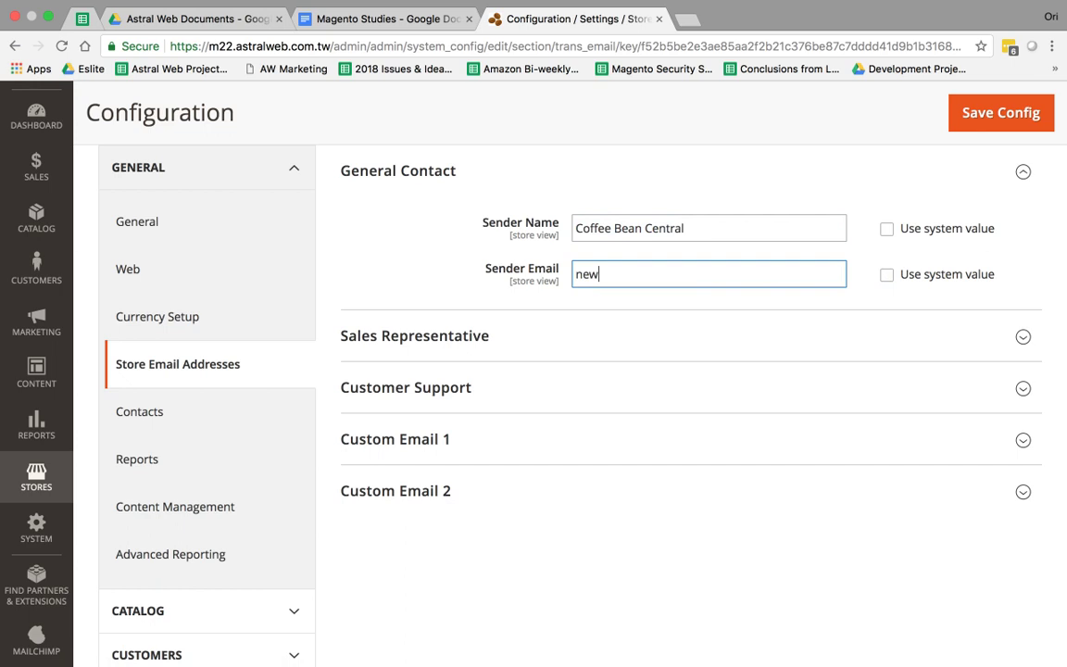
pyautogui.write('@domain.com')
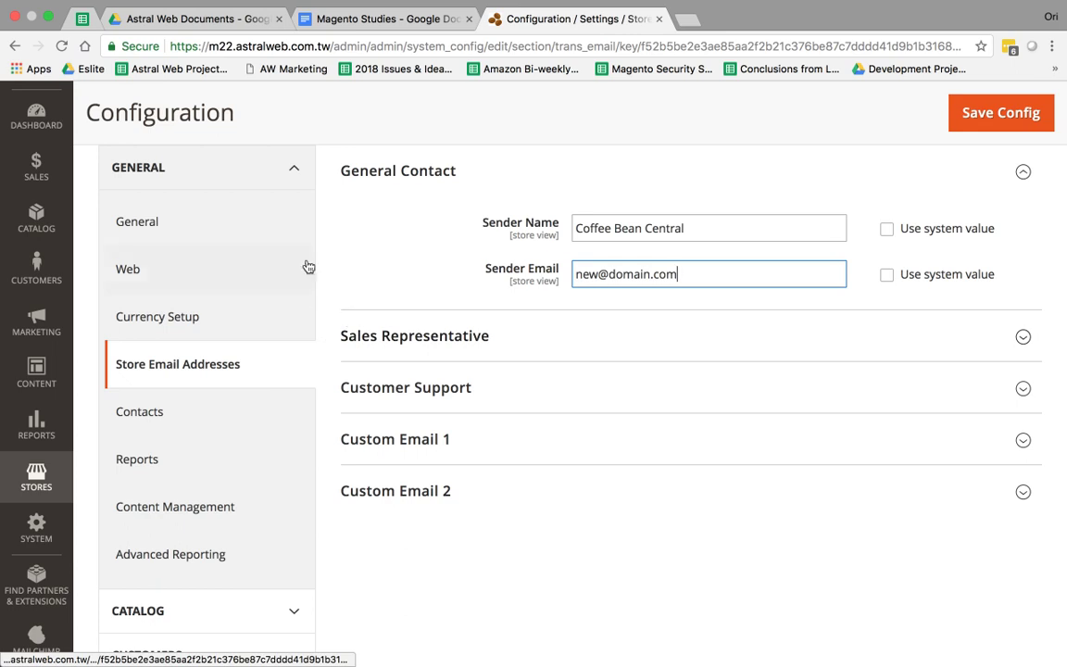
# Open the Catalog configuration and examine the Catalog Price Scope choices under Price
pyautogui.click(289, 174)
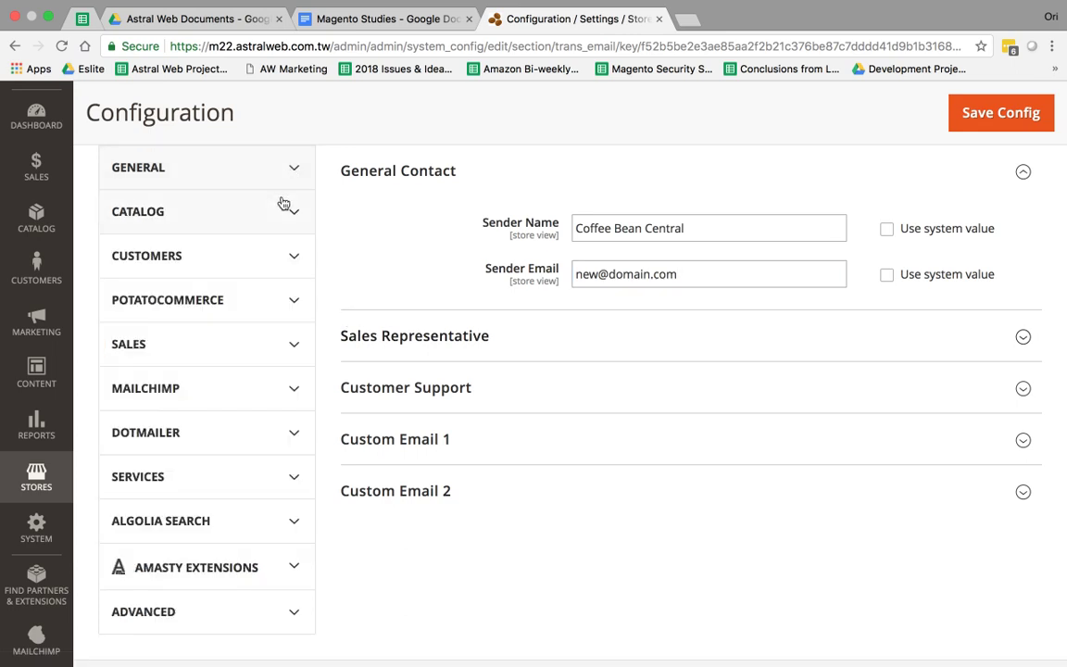
pyautogui.click(283, 206)
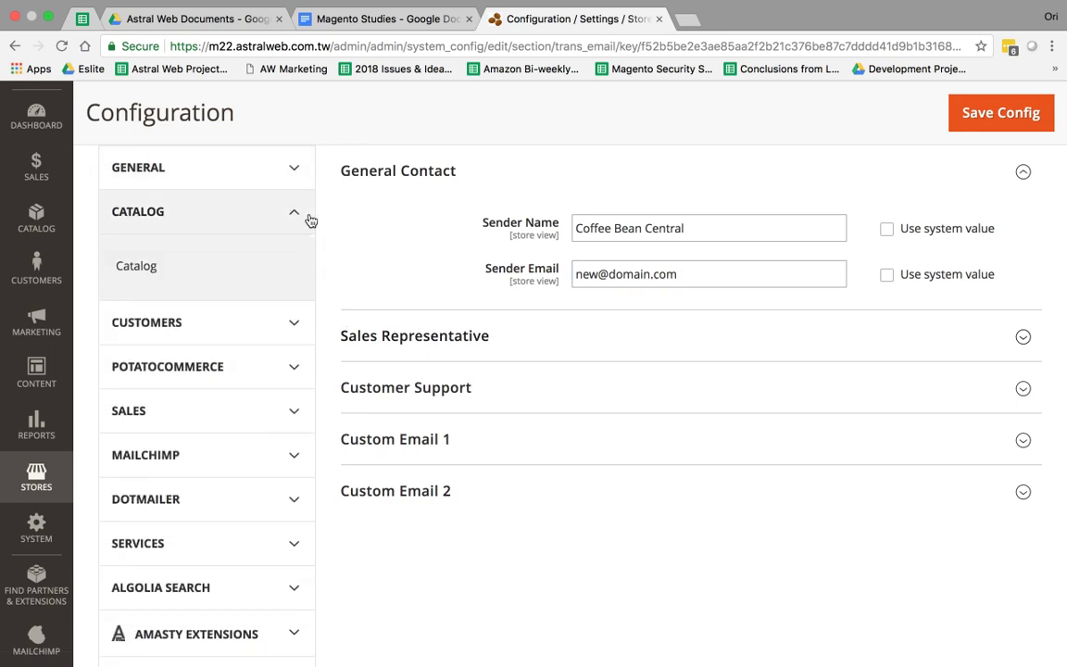
pyautogui.click(254, 264)
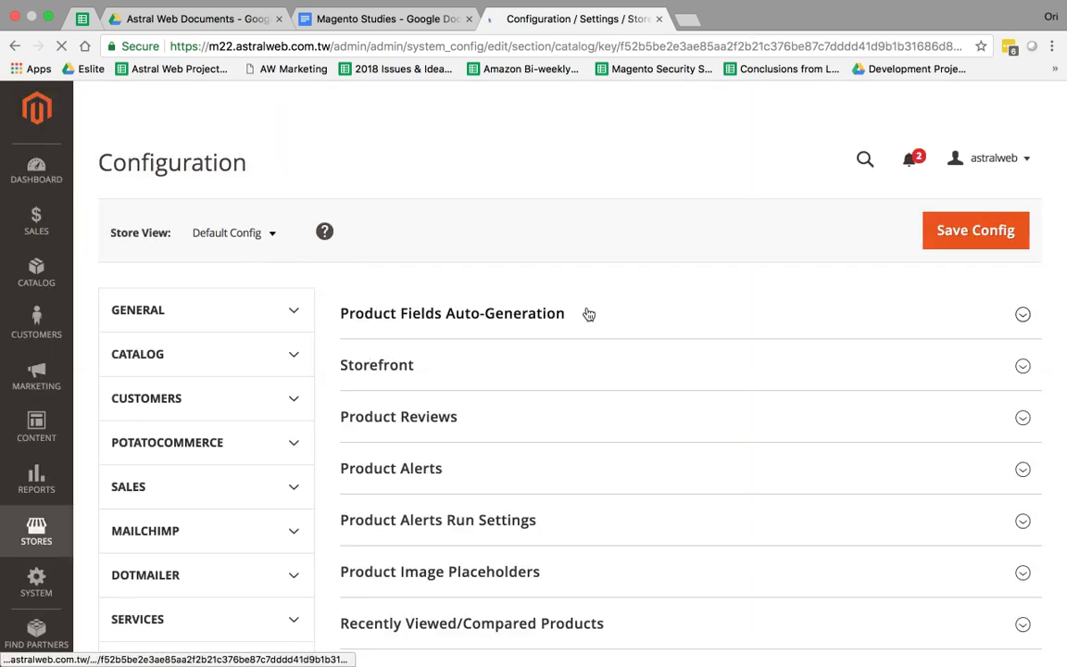
pyautogui.scroll(-5, 588, 315)
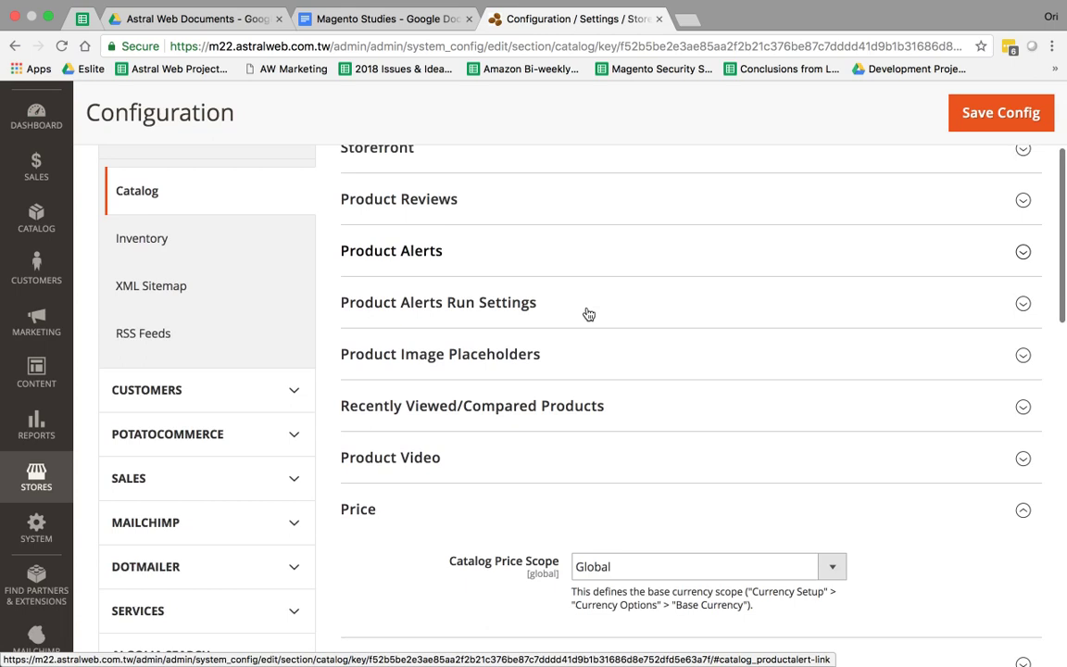
pyautogui.scroll(-2, 587, 314)
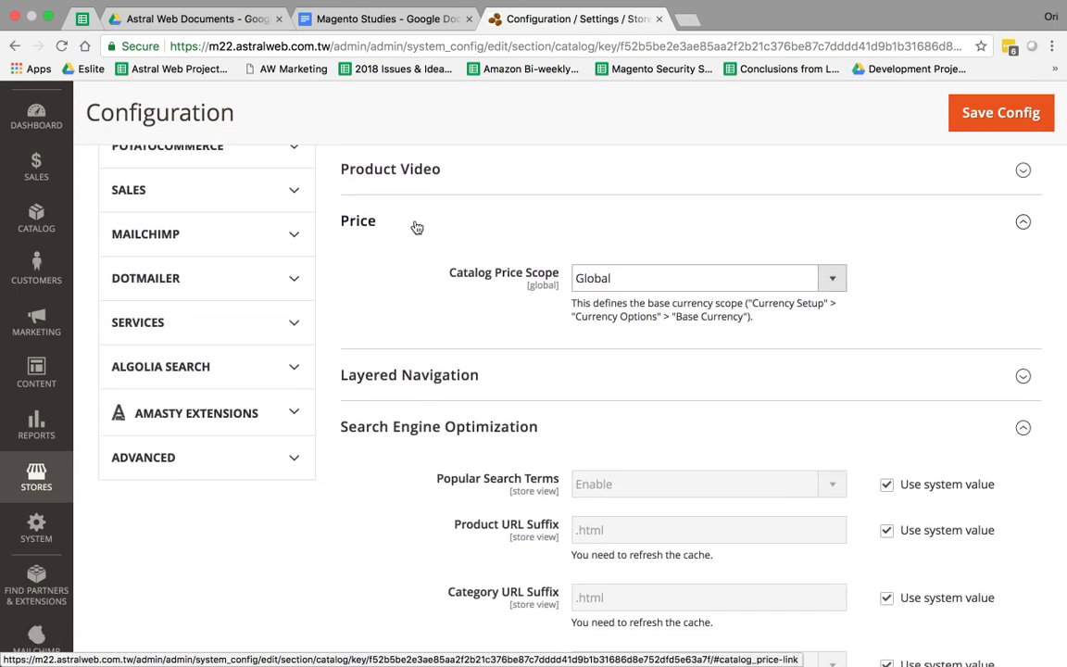
pyautogui.click(619, 277)
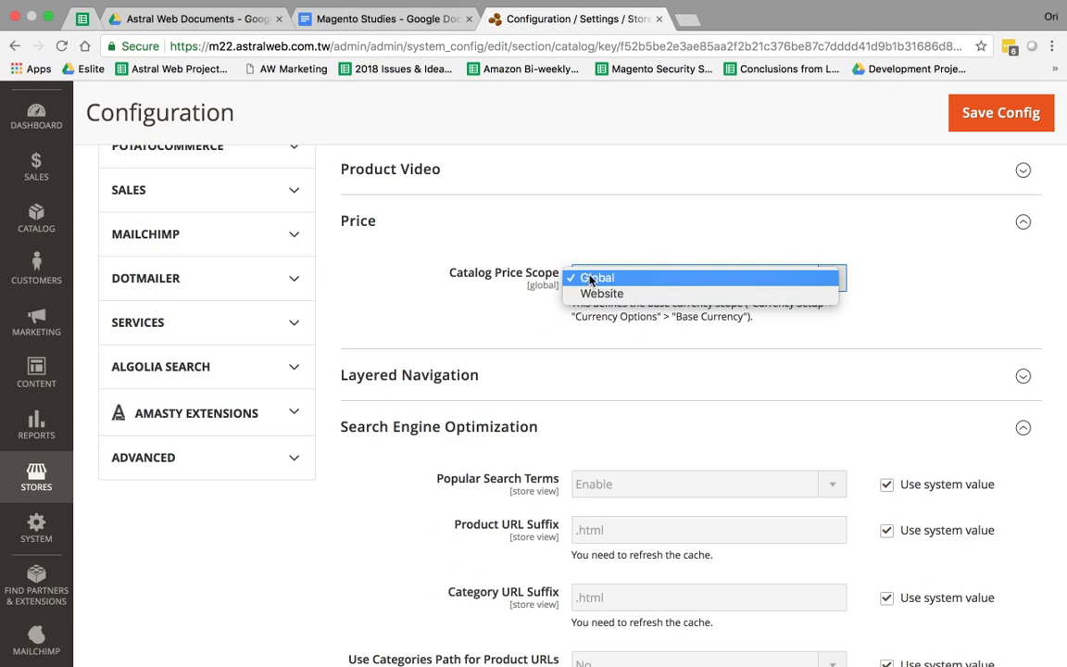
pyautogui.click(477, 335)
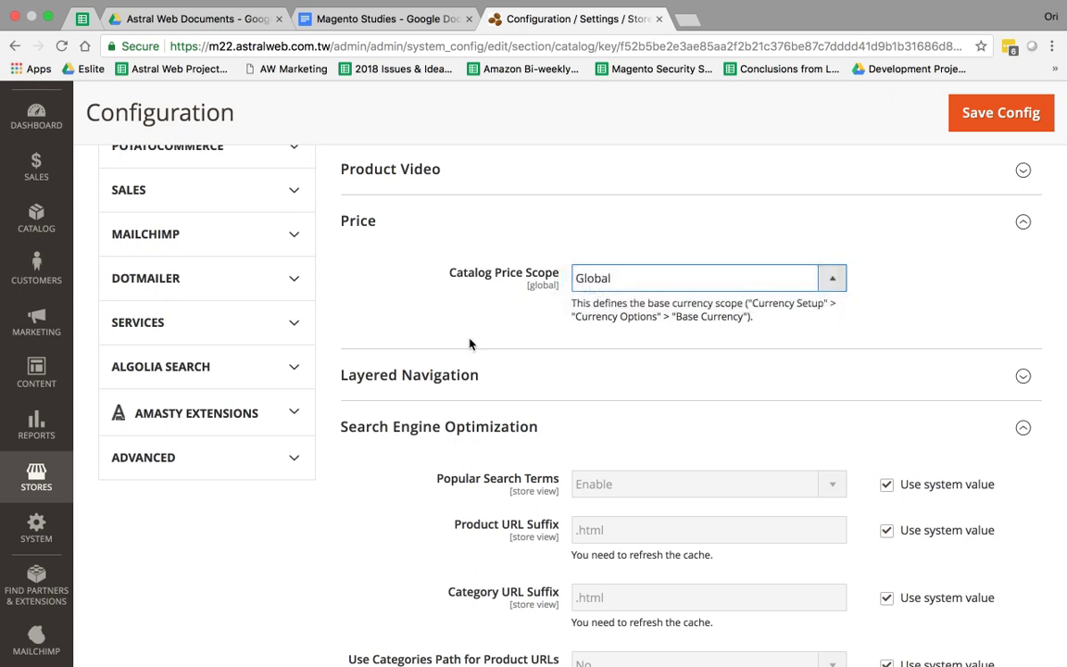
# Look through the remaining Catalog settings, including Layered Navigation, Search Engine Optimization and Catalog Search
pyautogui.click(480, 383)
pyautogui.click(479, 383)
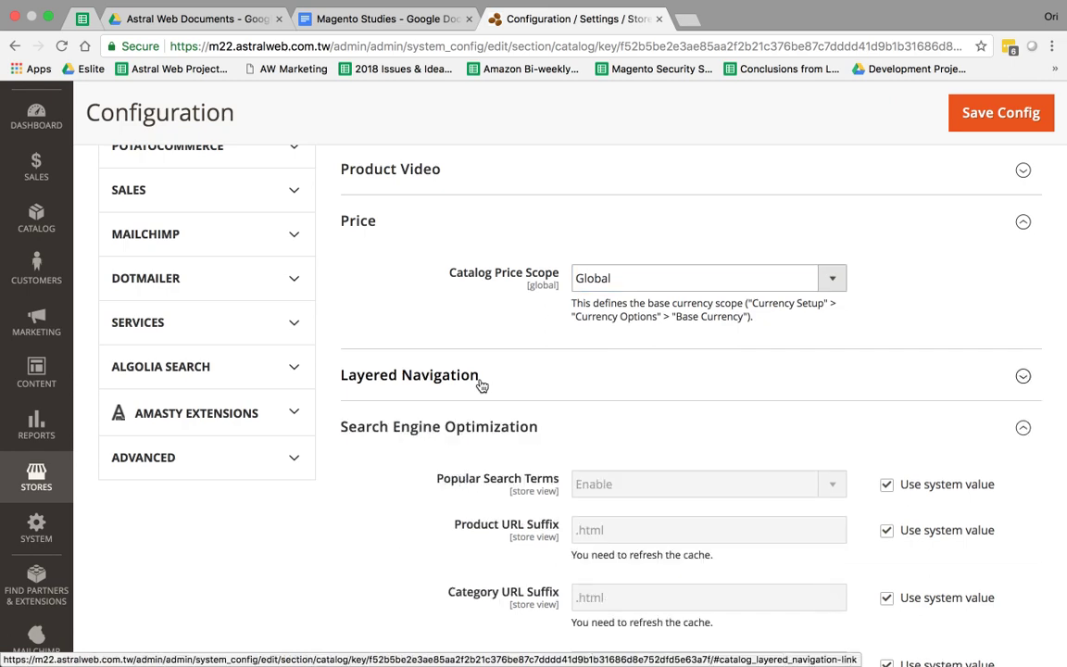
pyautogui.scroll(-3, 500, 352)
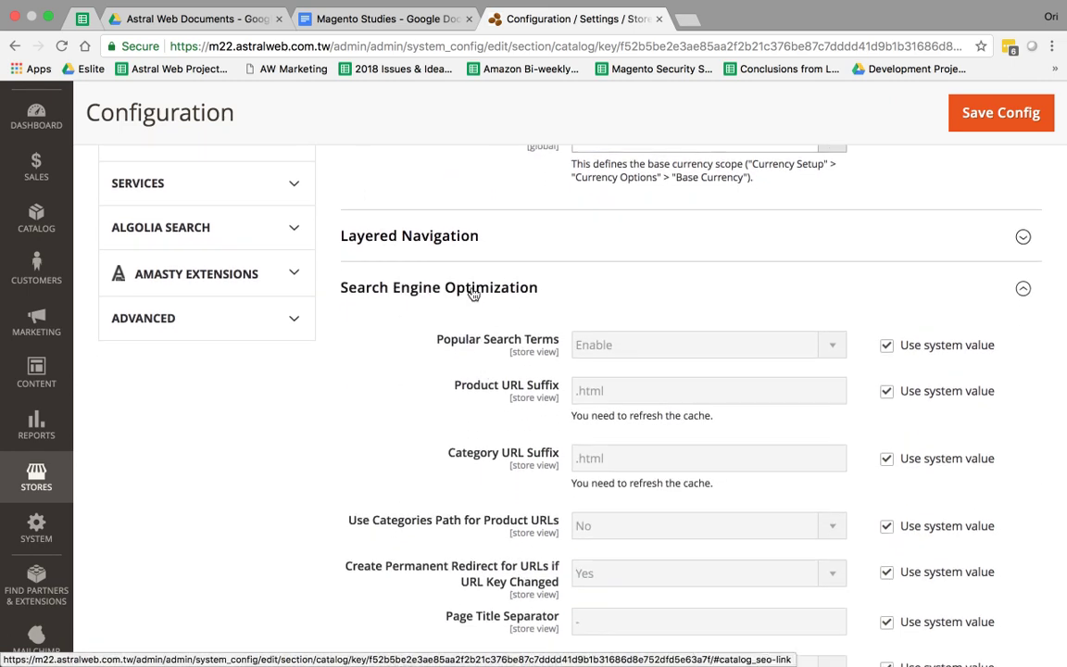
pyautogui.scroll(-2, 472, 291)
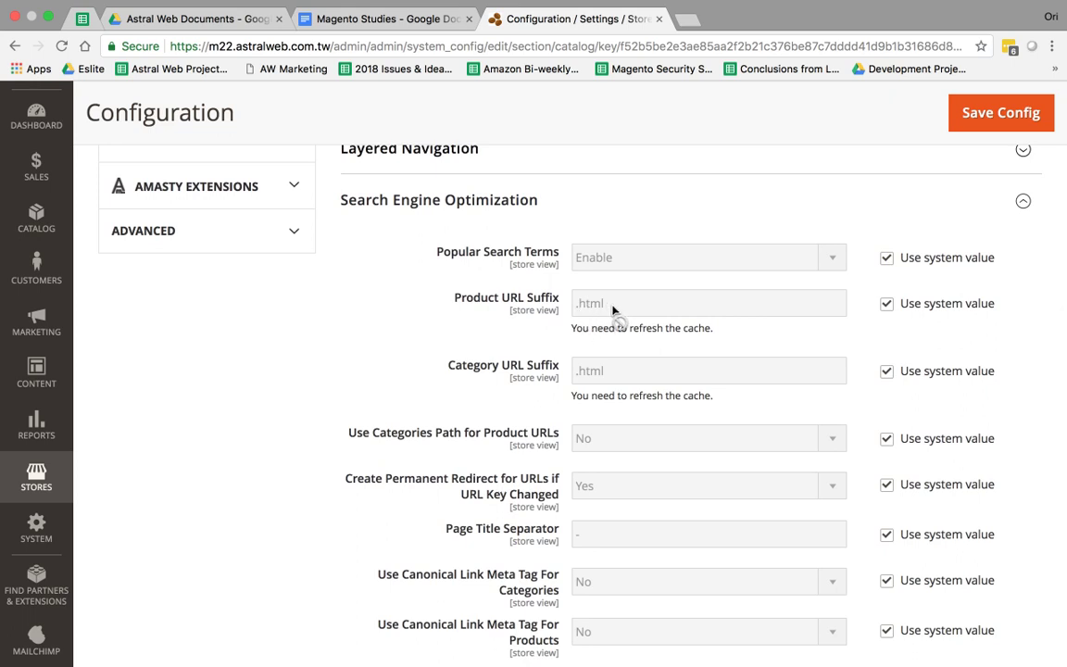
pyautogui.scroll(-4, 616, 324)
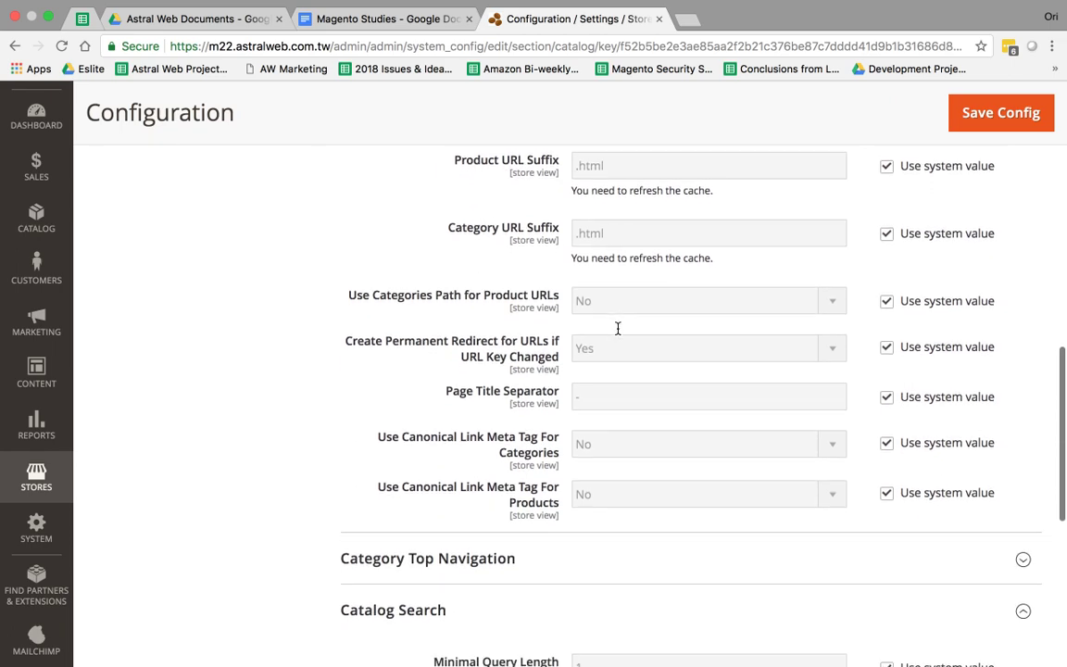
pyautogui.scroll(-8, 618, 333)
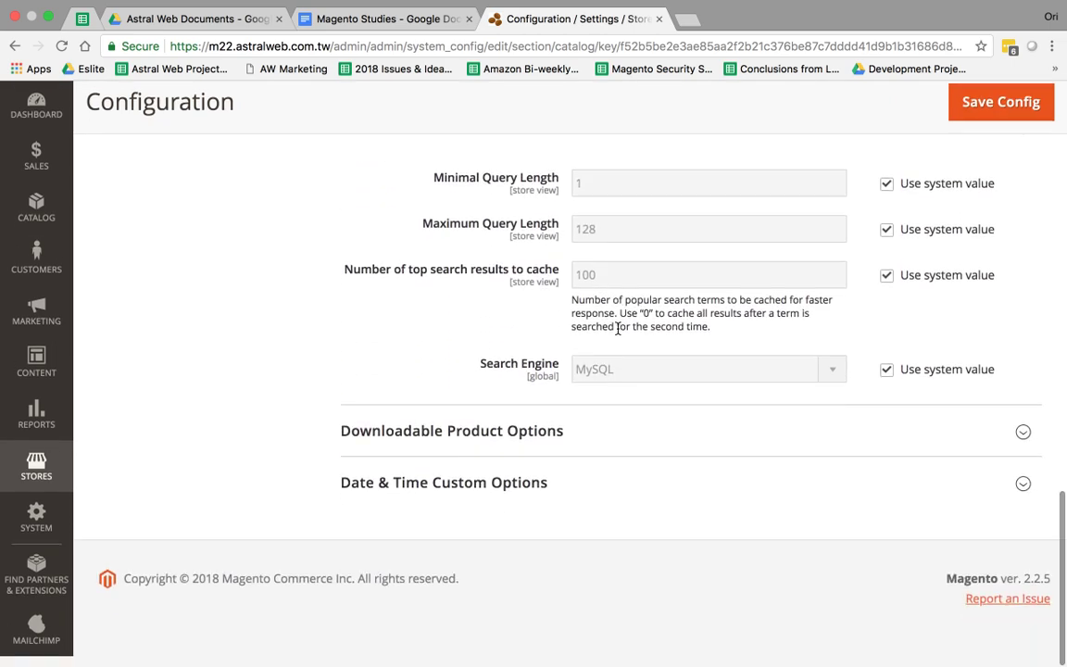
pyautogui.scroll(15, 614, 326)
pyautogui.scroll(5, 306, 324)
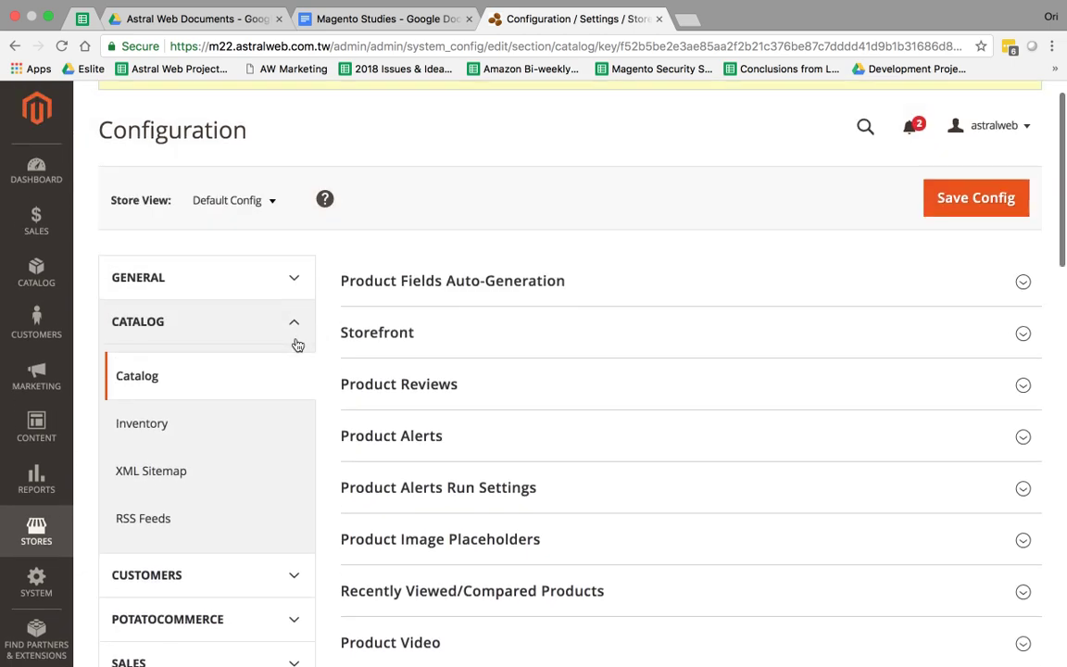
# In Customer Configuration, stop using the system value for Share Customer Accounts and examine its choices, keeping Per Website
pyautogui.click(296, 366)
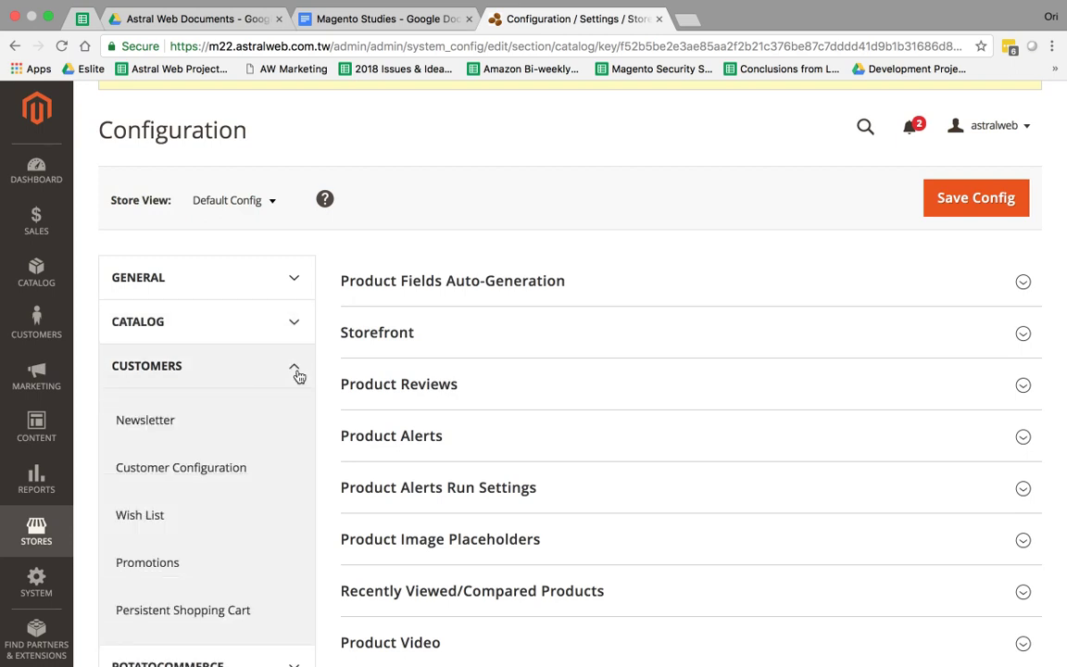
pyautogui.click(231, 471)
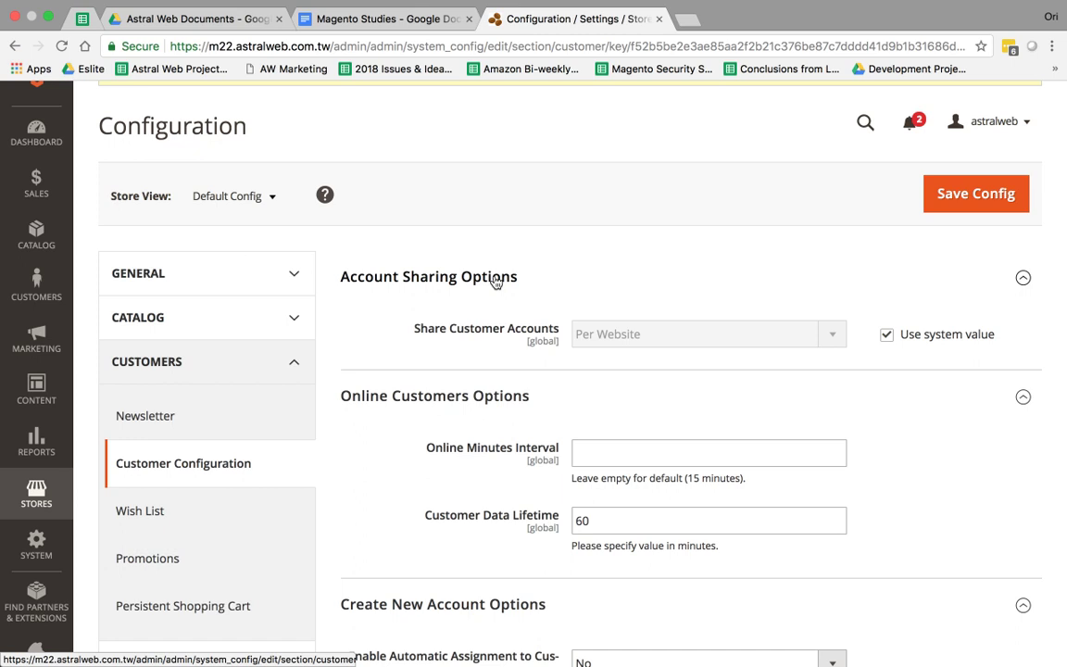
pyautogui.click(887, 336)
pyautogui.click(798, 335)
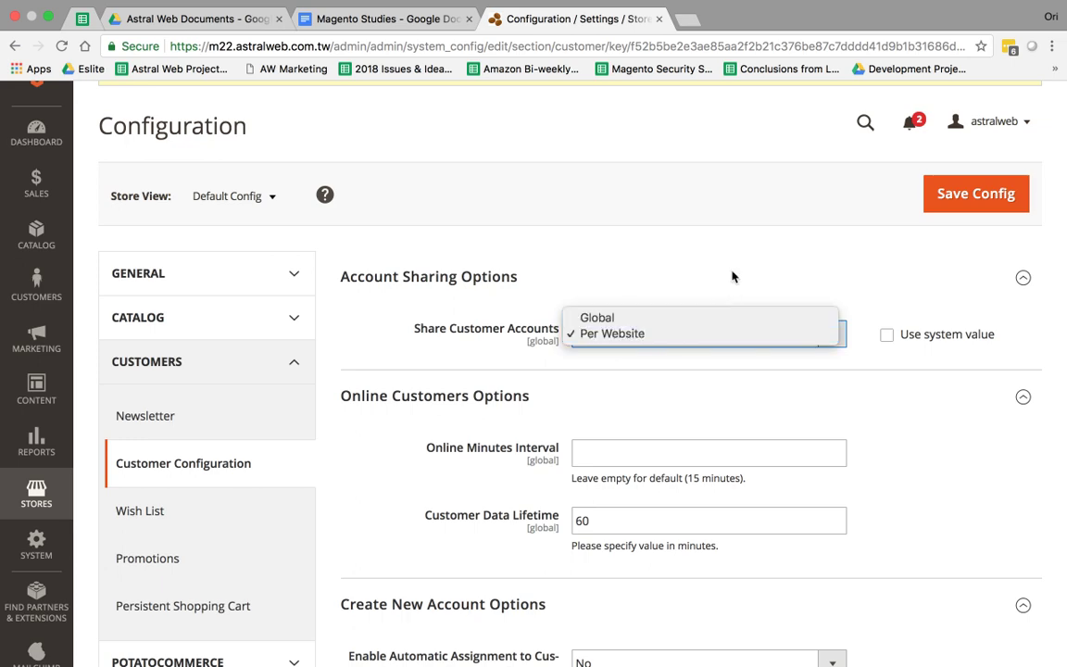
pyautogui.click(664, 227)
# Under Create New Account Options, stop using the system value for Default Welcome Email and examine its templates, keeping New Account (Default)
pyautogui.scroll(-5, 665, 253)
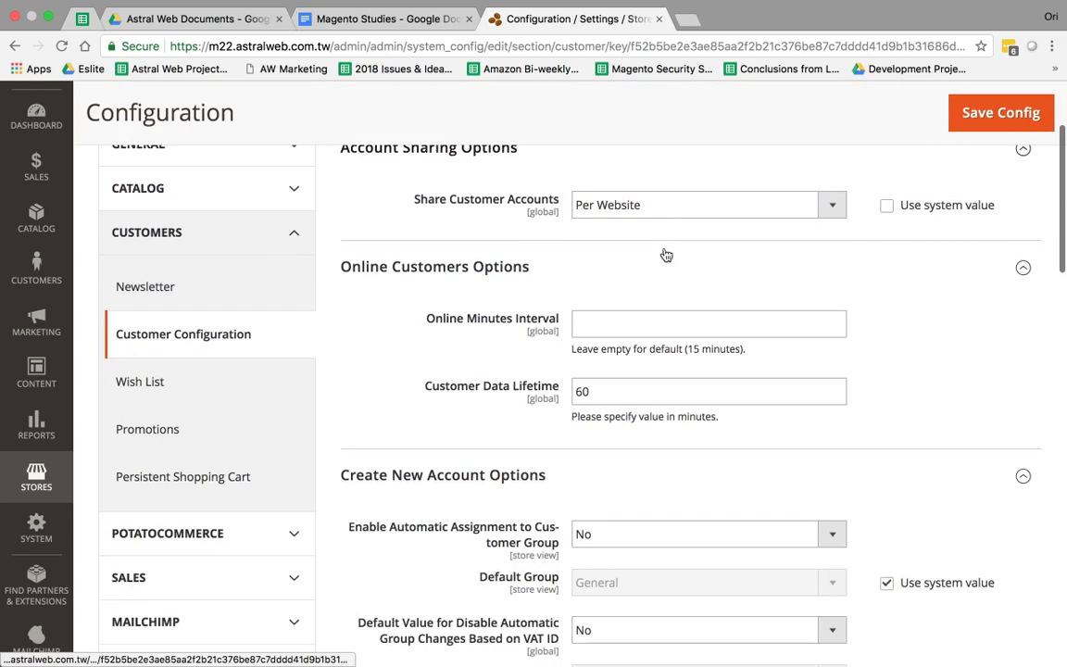
pyautogui.scroll(-4, 665, 254)
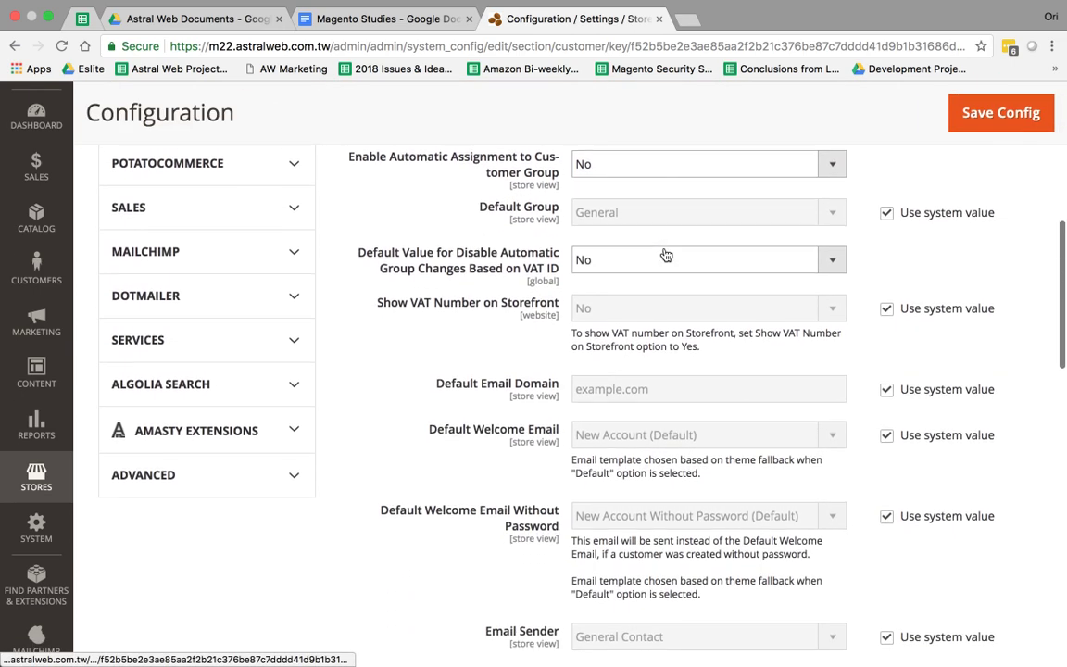
pyautogui.scroll(4, 665, 254)
pyautogui.scroll(-3, 664, 251)
pyautogui.scroll(3, 664, 252)
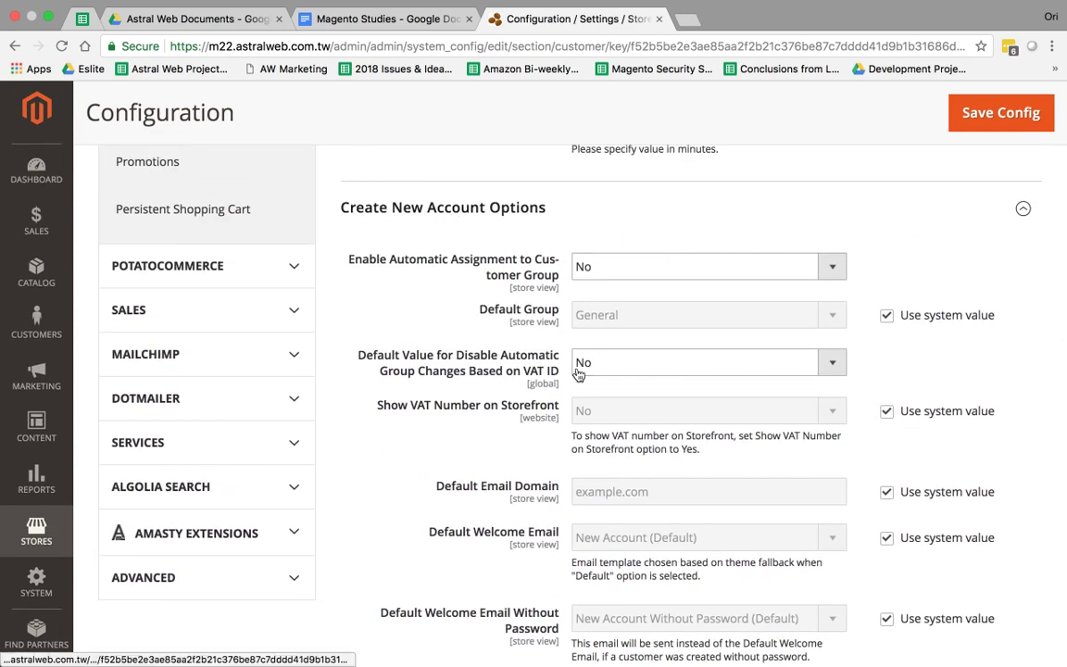
pyautogui.scroll(-4, 576, 372)
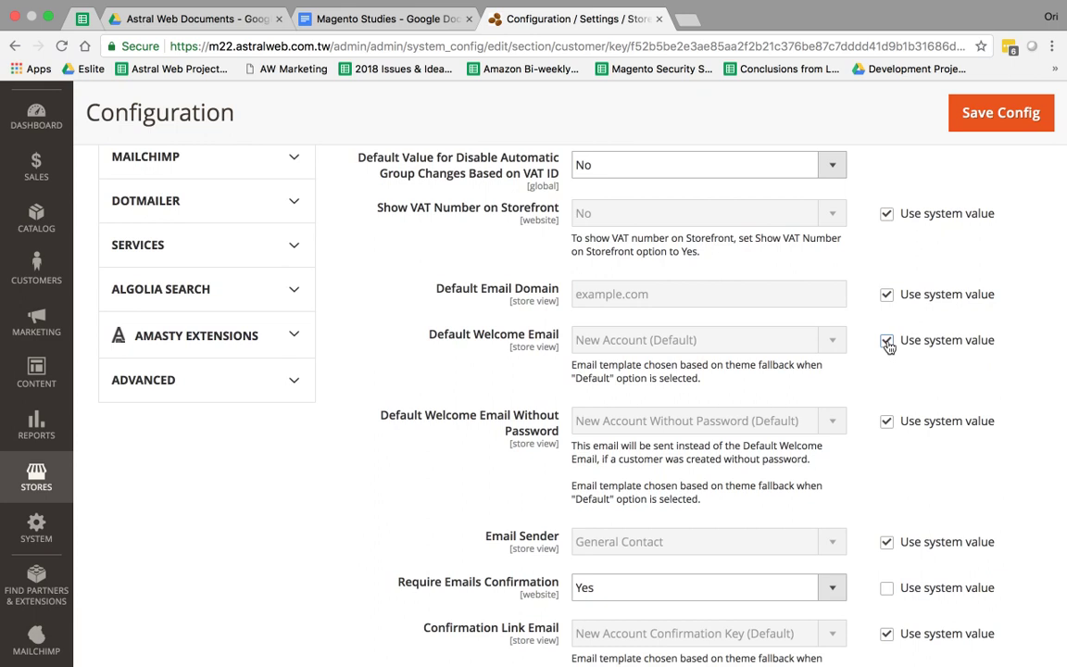
pyautogui.click(886, 340)
pyautogui.click(826, 344)
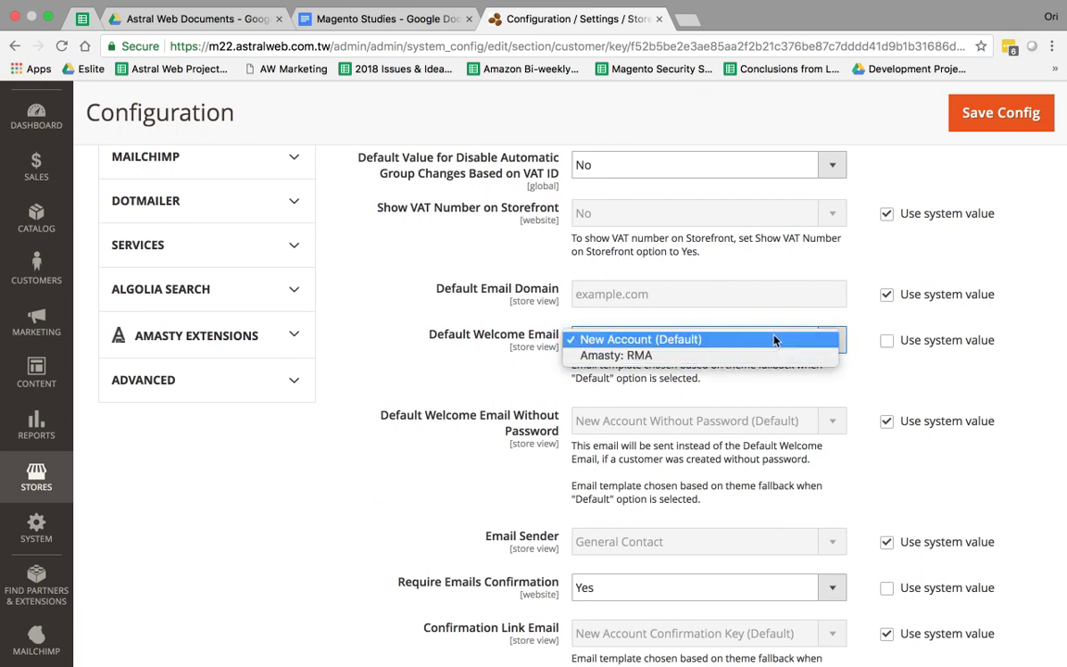
pyautogui.click(326, 329)
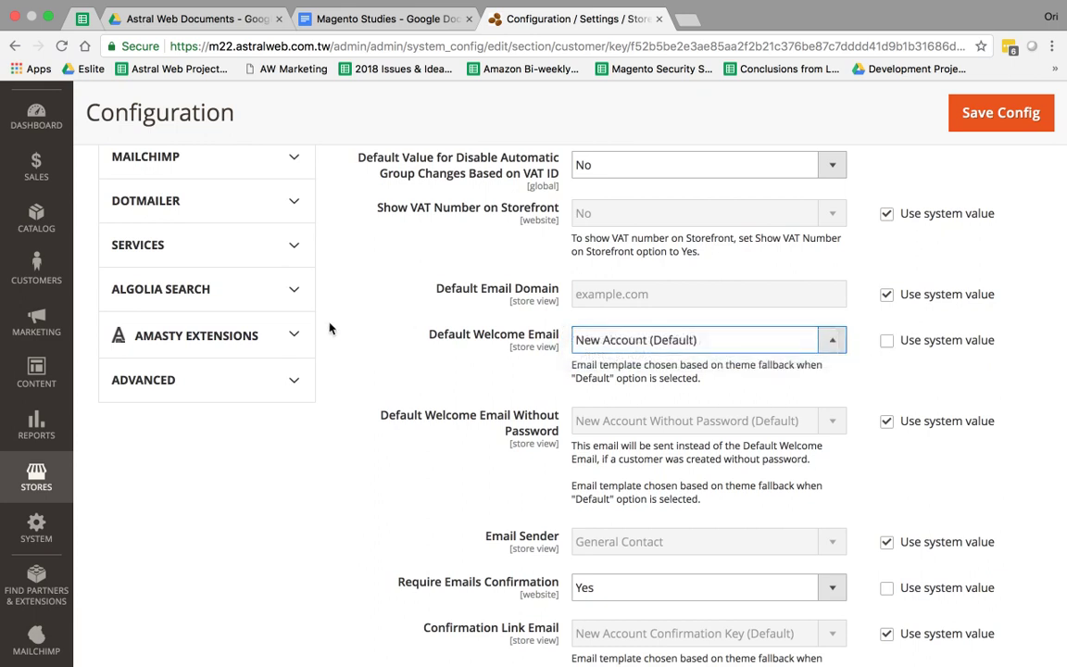
# View the Email Templates list under Marketing in a separate browser tab, locate where new templates are added, and return to the configuration
pyautogui.click(41, 373)
pyautogui.click(36, 319)
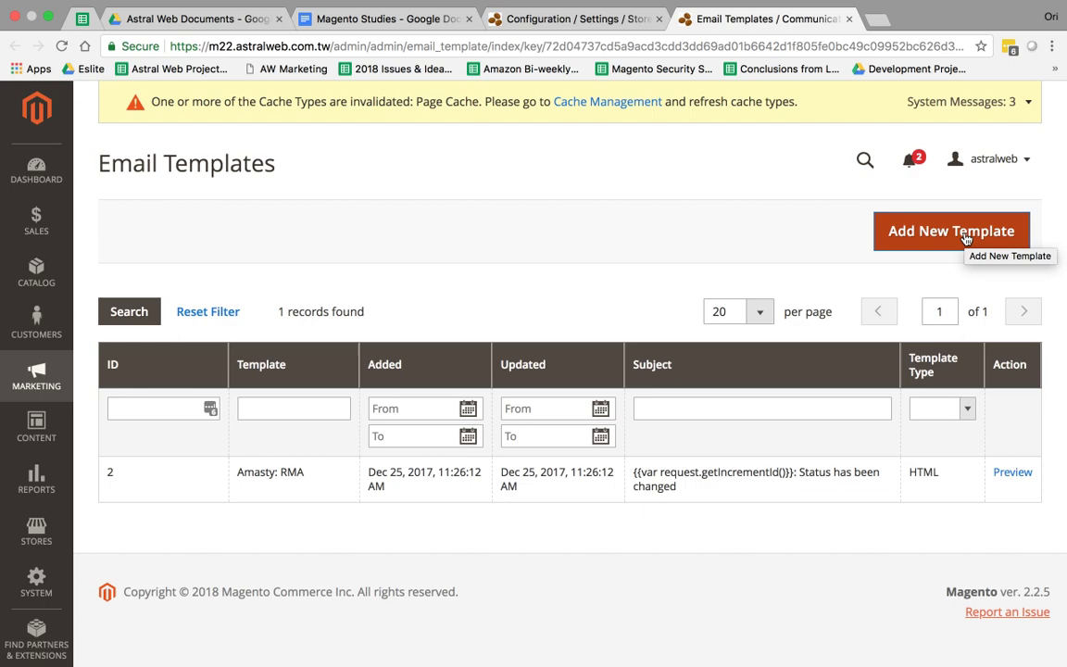
pyautogui.click(547, 20)
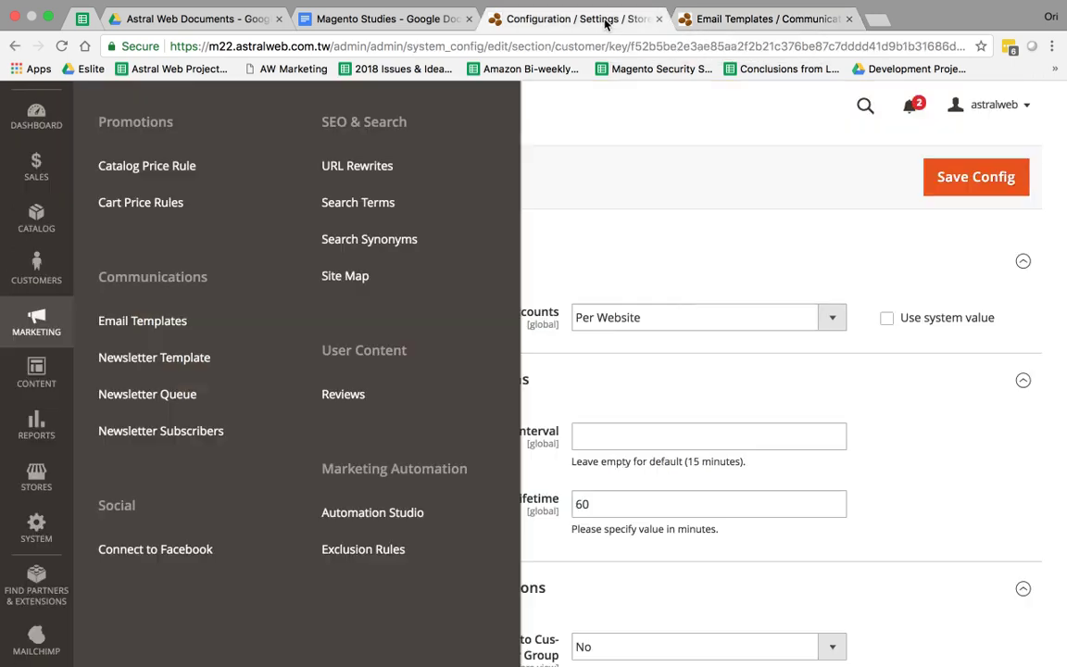
pyautogui.click(678, 266)
# Review the Default Welcome Email template choices again and look over the email sender, confirmation and welcome email settings below
pyautogui.scroll(-5, 705, 303)
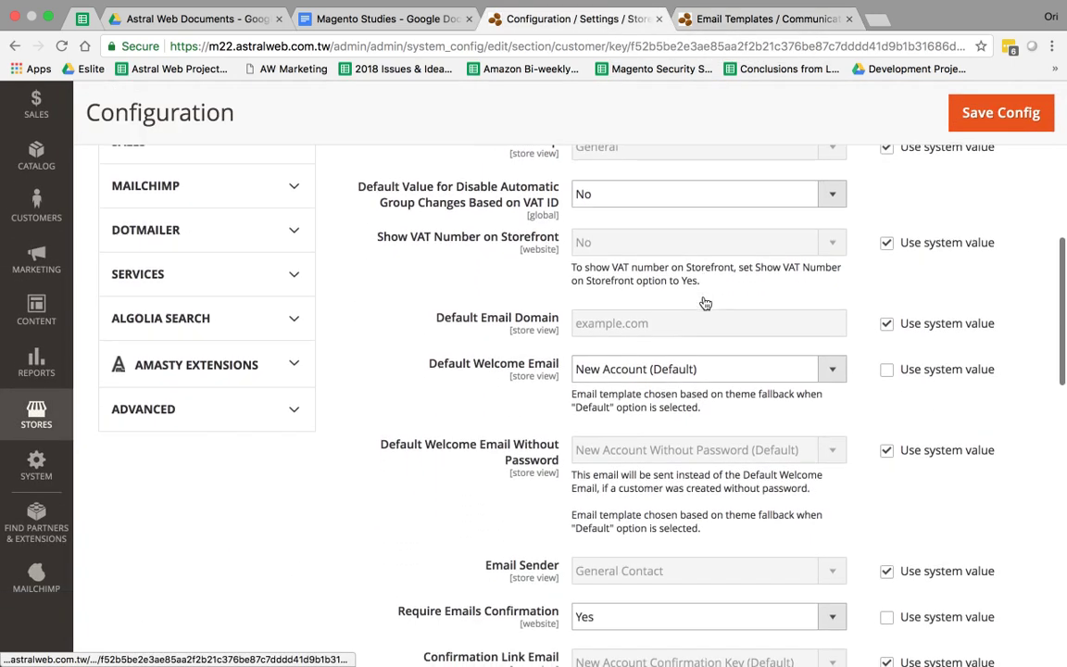
pyautogui.click(810, 371)
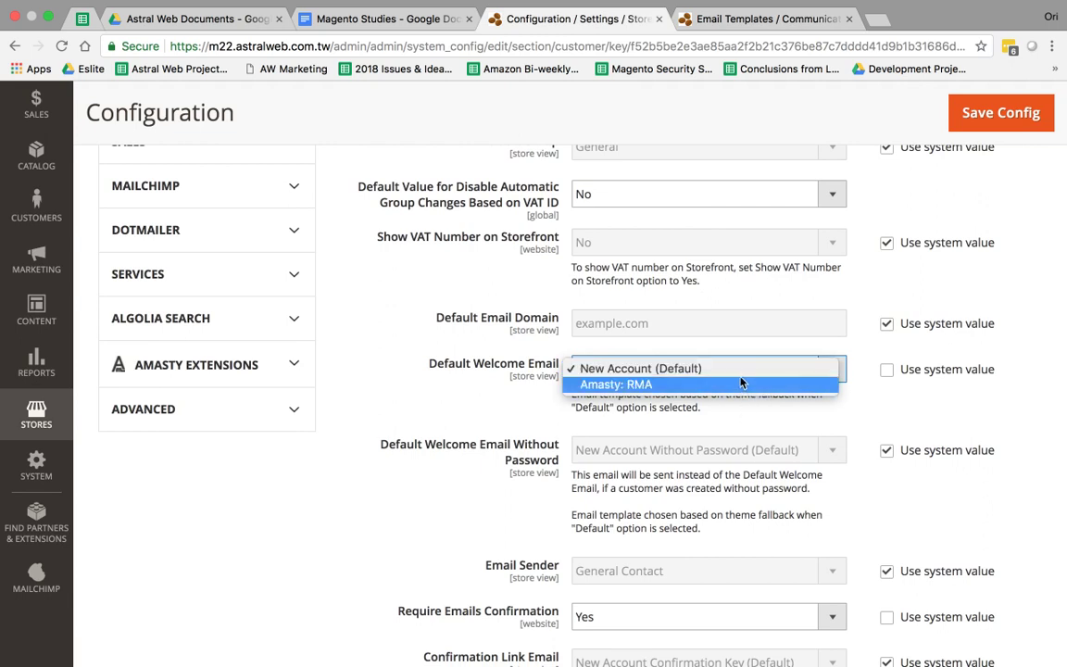
pyautogui.click(775, 417)
pyautogui.scroll(-2, 815, 422)
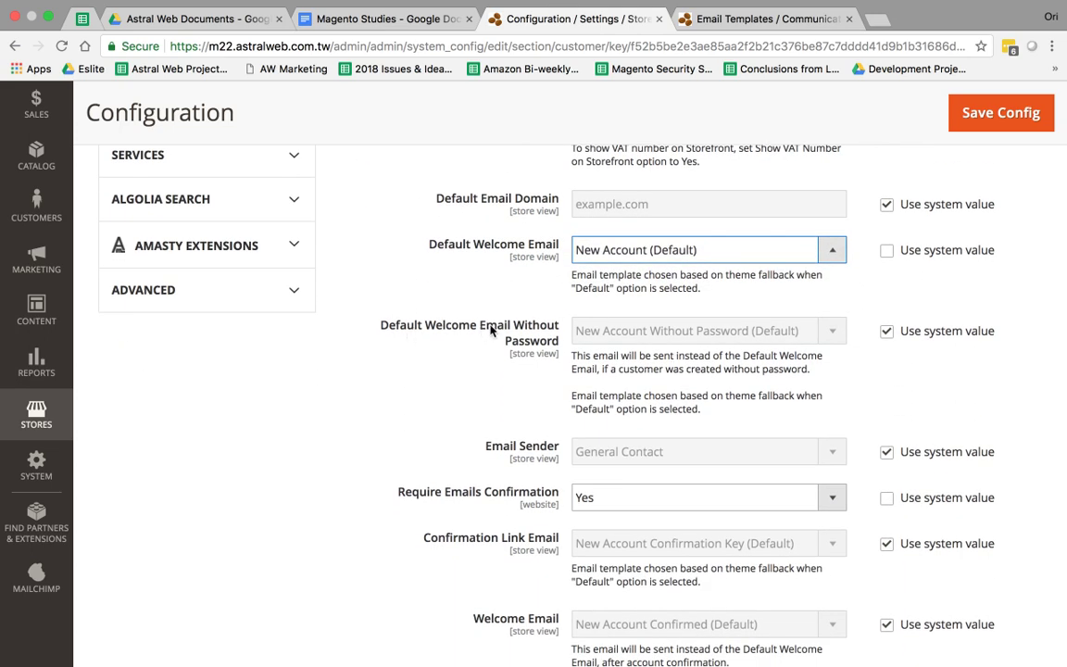
pyautogui.scroll(-3, 608, 345)
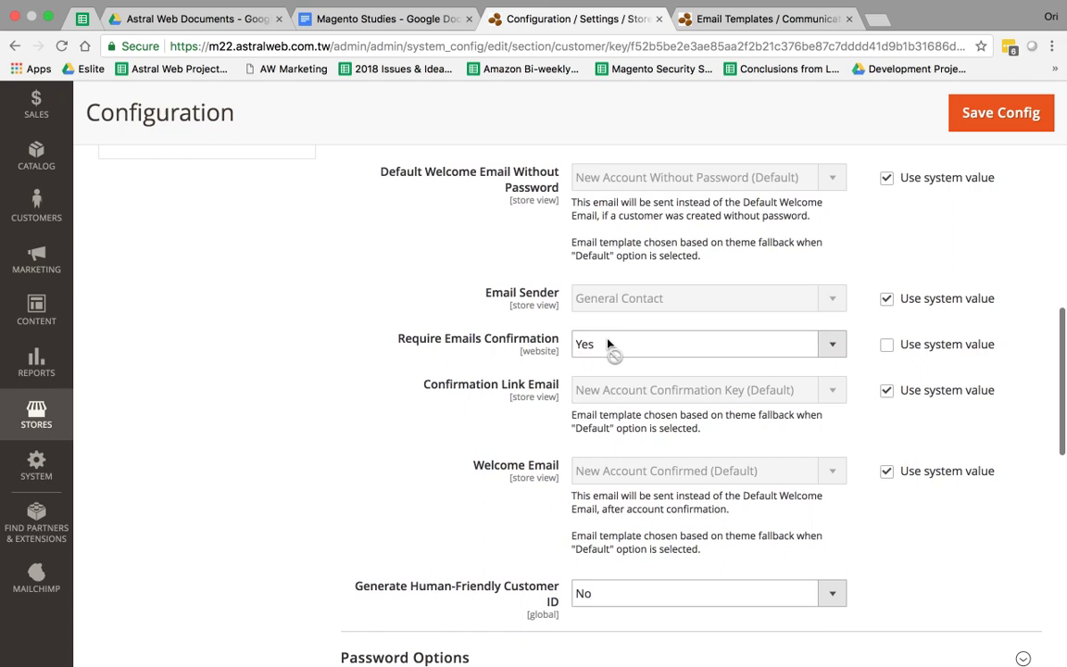
# Look over the remaining Create New Account Options and set Require Emails Confirmation to No
pyautogui.scroll(-5, 634, 303)
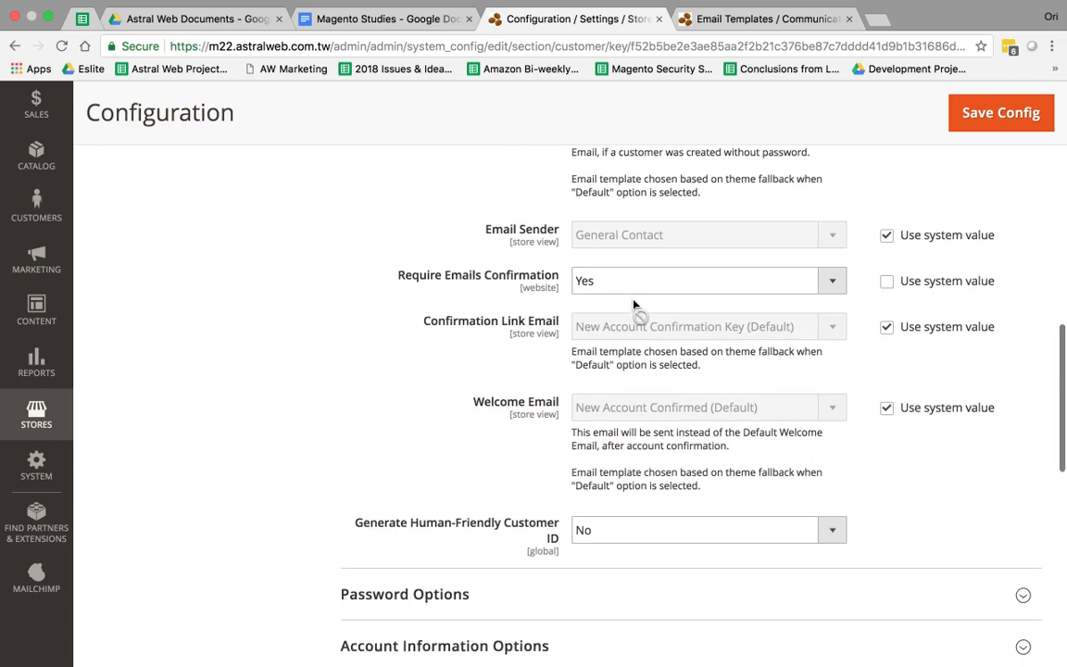
pyautogui.scroll(-5, 634, 304)
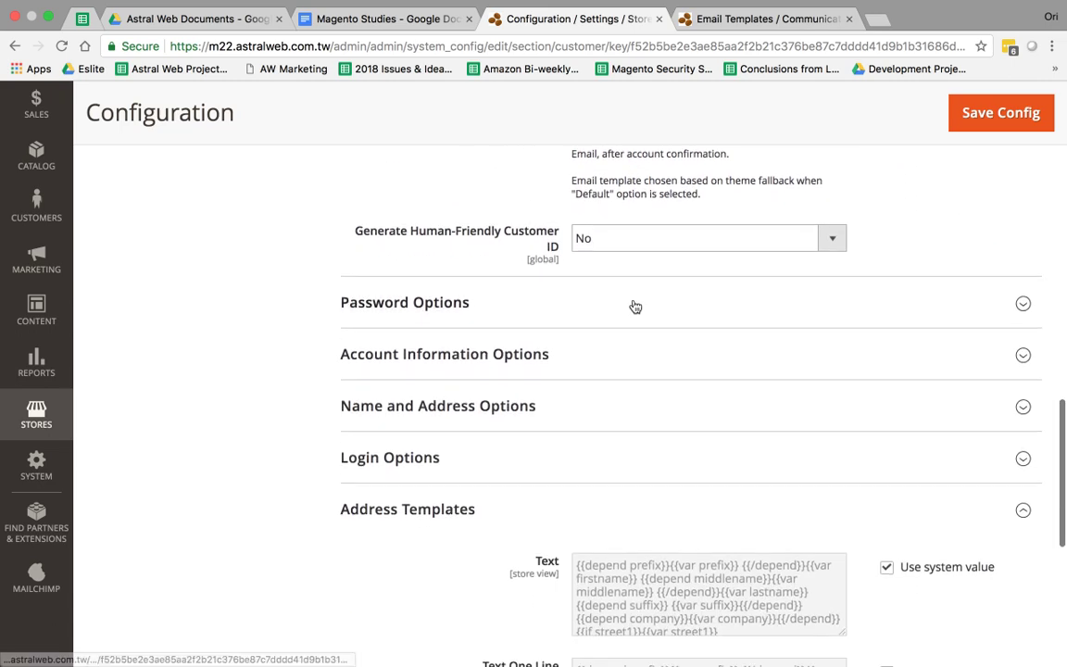
pyautogui.scroll(3, 634, 304)
pyautogui.scroll(6, 634, 304)
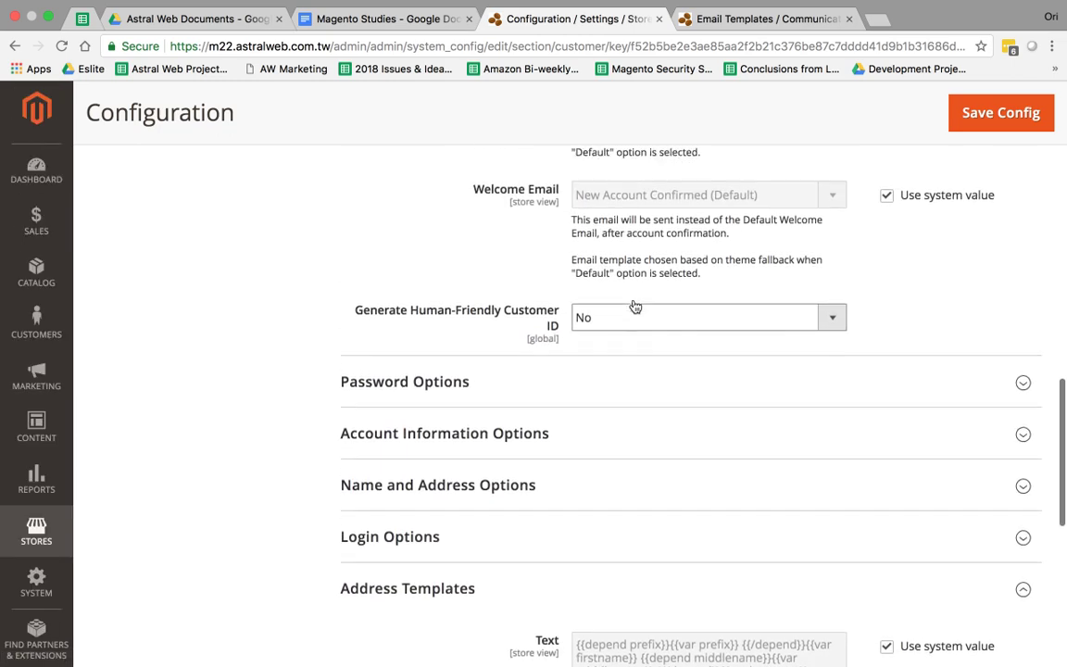
pyautogui.scroll(3, 634, 306)
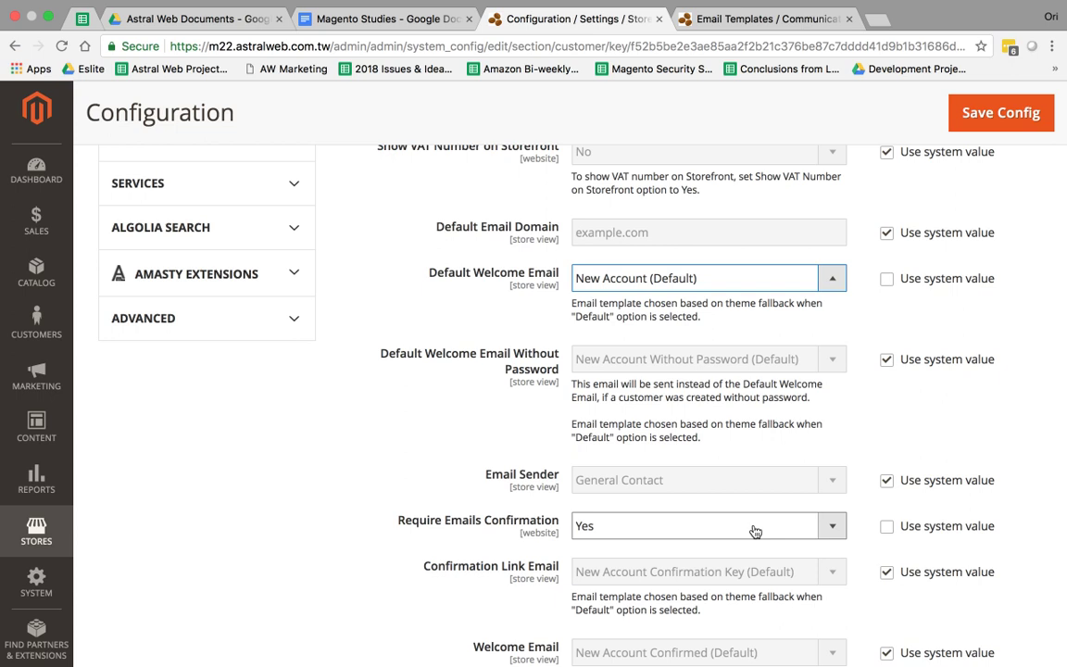
pyautogui.click(755, 531)
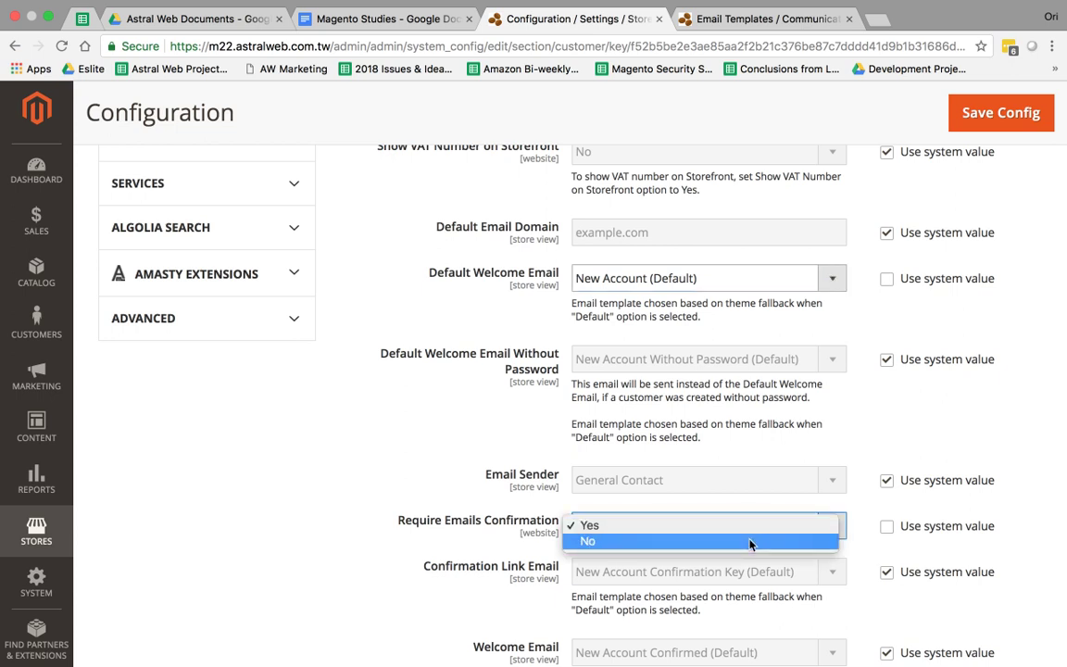
pyautogui.click(750, 542)
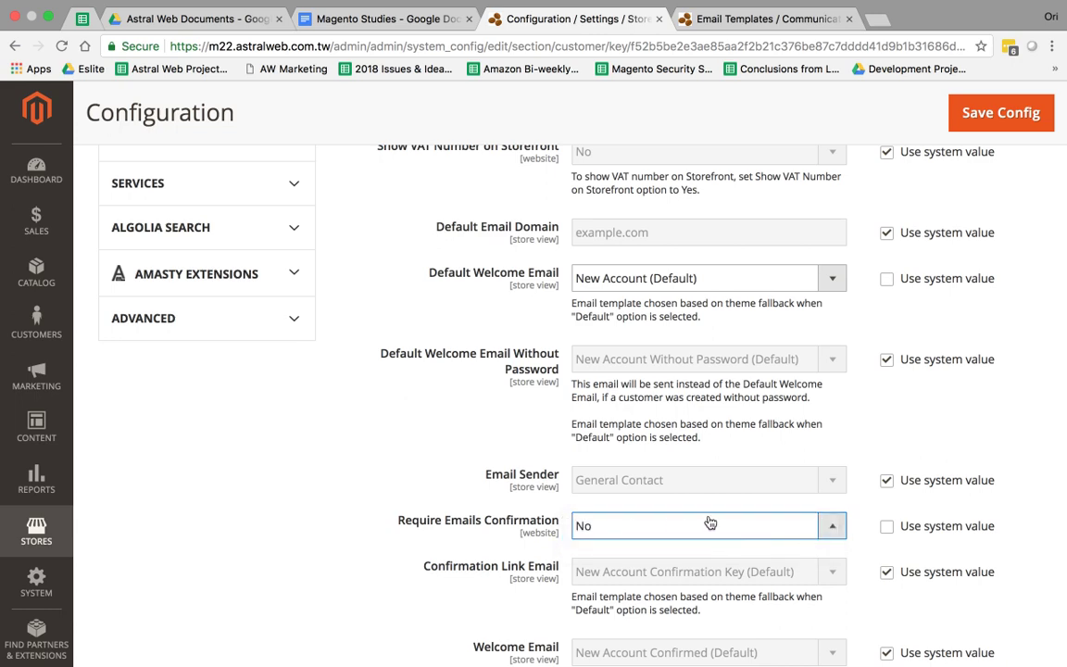
# Open the Sales page of the Sales configuration section and look over its option groups down to Instant Purchase
pyautogui.scroll(6, 319, 360)
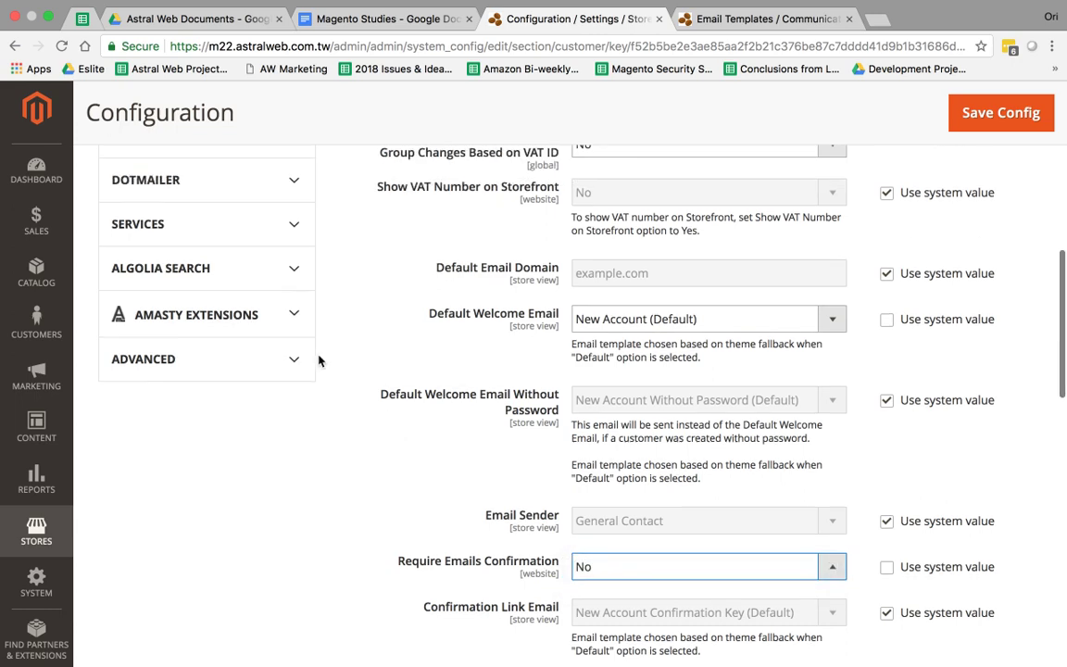
pyautogui.click(247, 405)
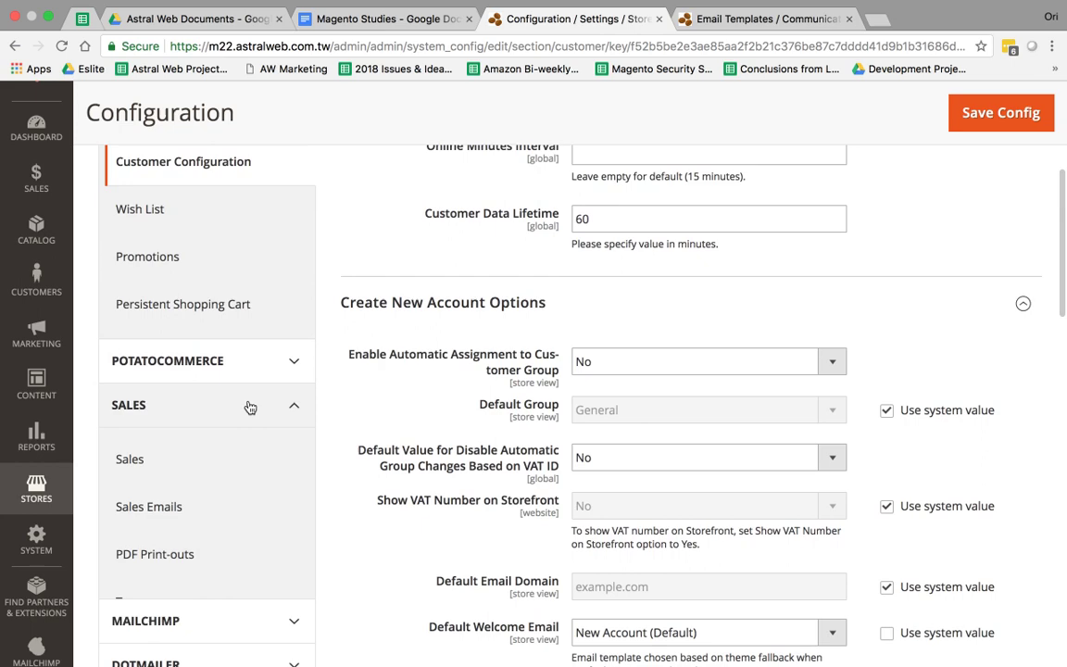
pyautogui.click(226, 462)
pyautogui.scroll(-1, 427, 455)
pyautogui.scroll(-3, 427, 455)
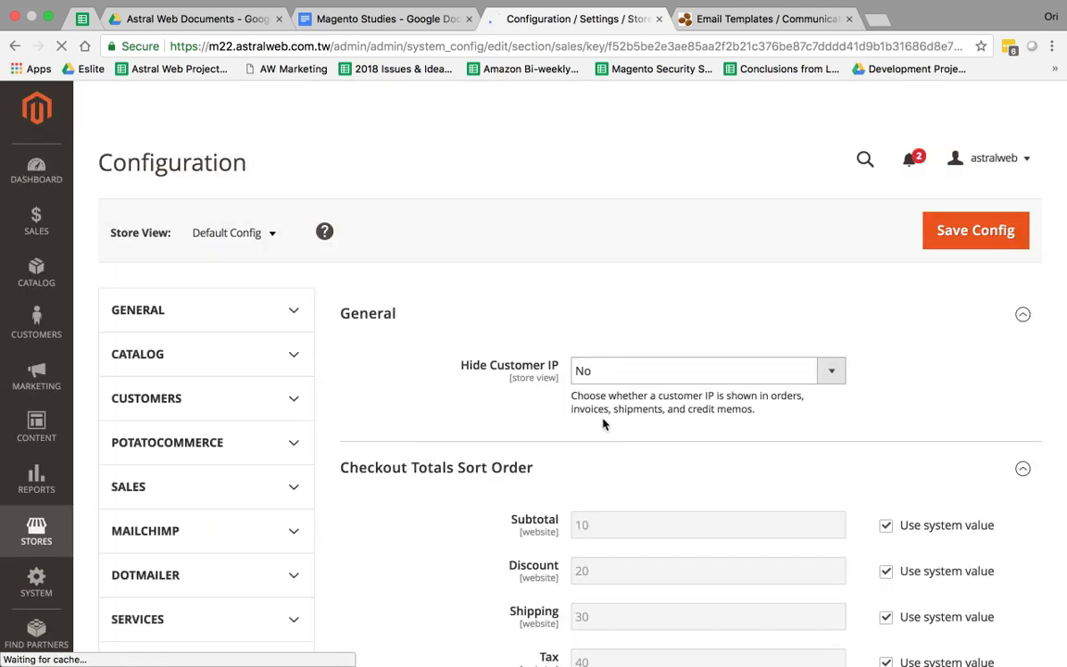
pyautogui.scroll(-8, 603, 421)
pyautogui.scroll(-5, 604, 424)
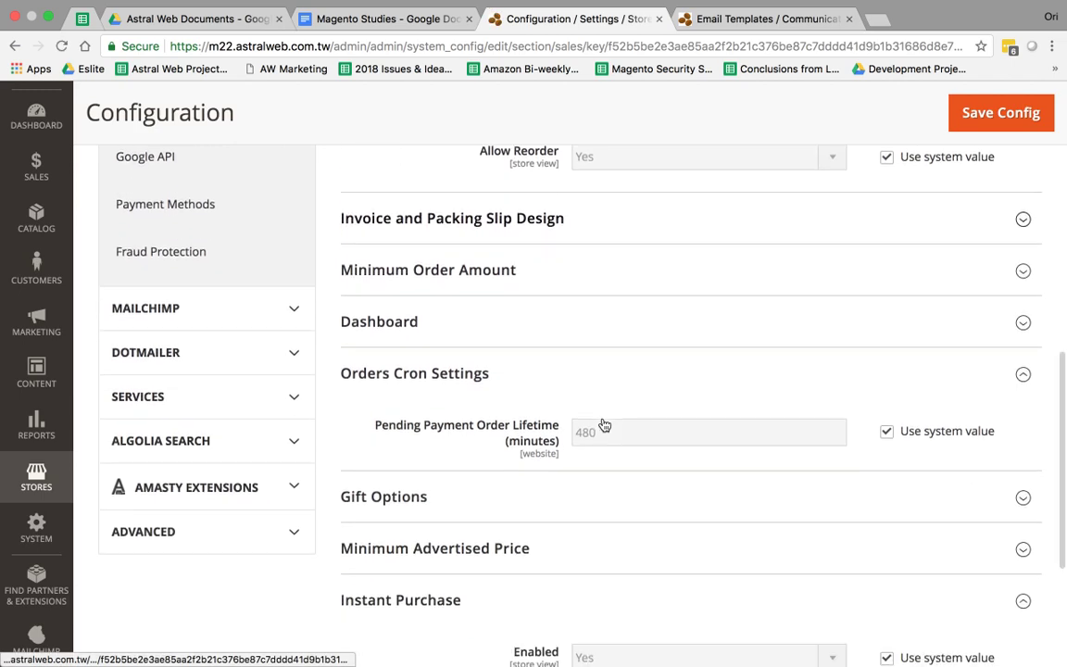
# Review the other Sales configuration pages, such as Shipping Methods and Payment Methods, and the remaining sections through Advanced
pyautogui.scroll(7, 604, 424)
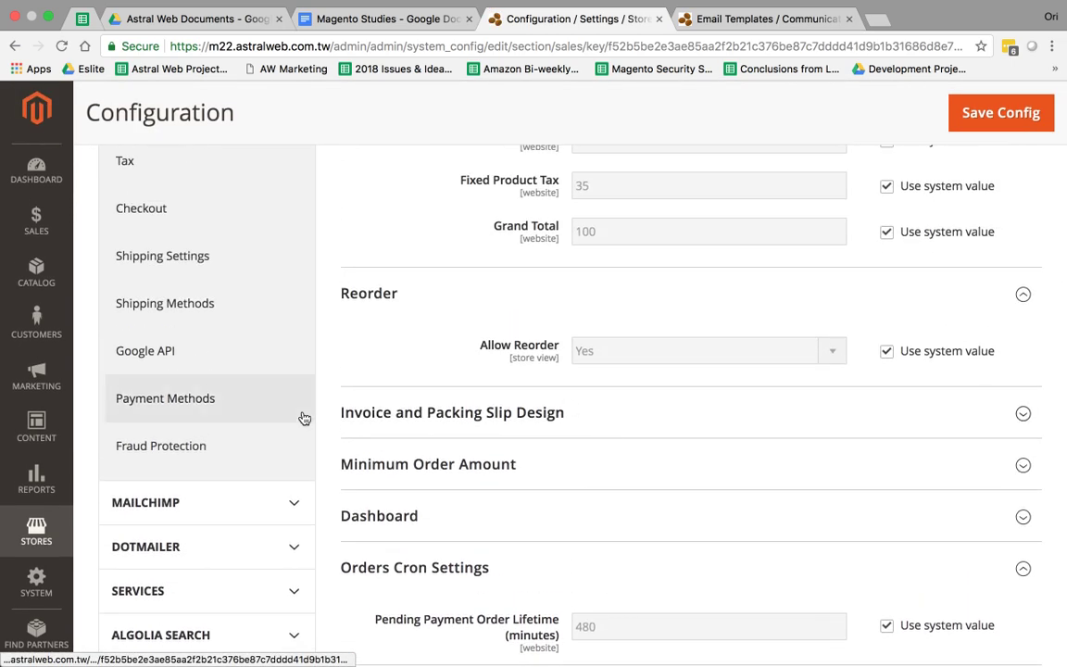
pyautogui.scroll(4, 302, 417)
pyautogui.scroll(-3, 304, 418)
pyautogui.scroll(-1, 303, 419)
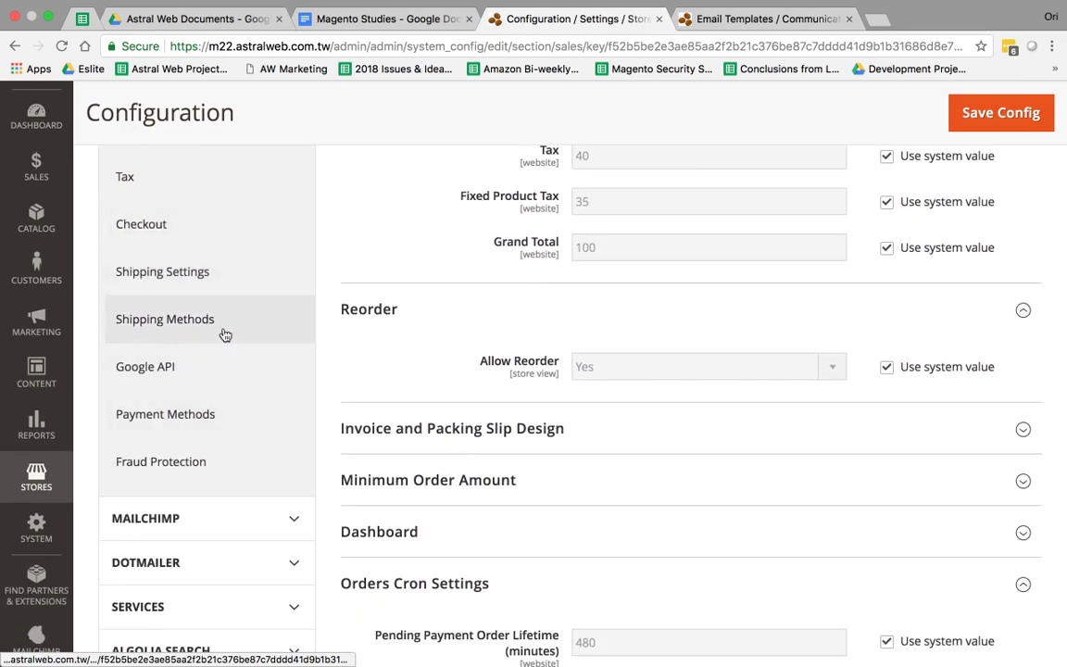
pyautogui.scroll(-3, 260, 424)
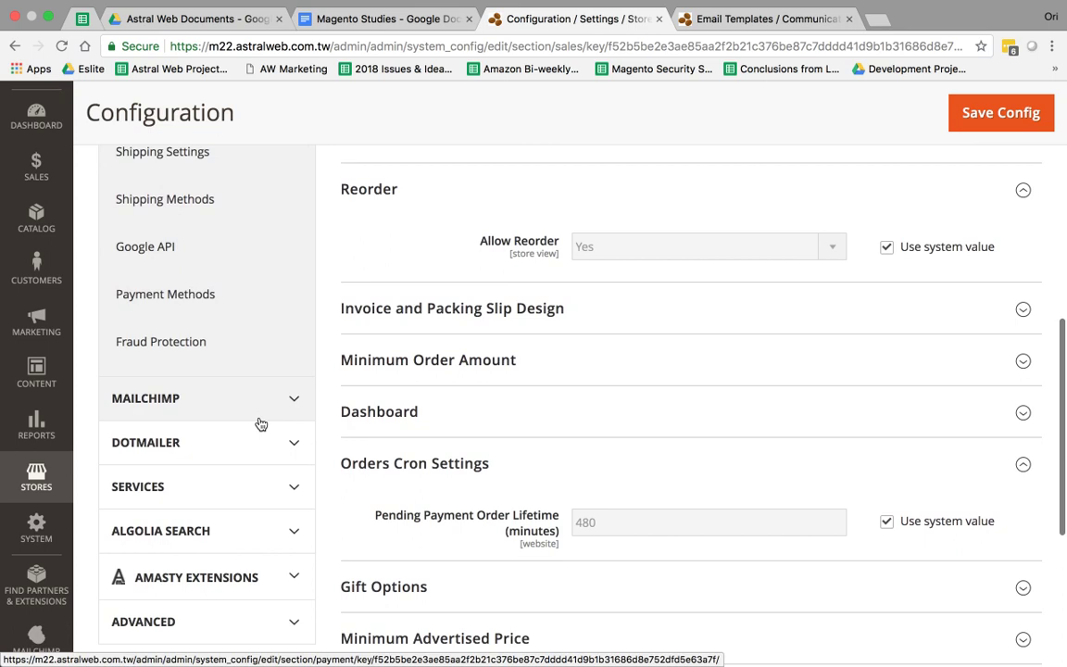
pyautogui.scroll(-3, 288, 445)
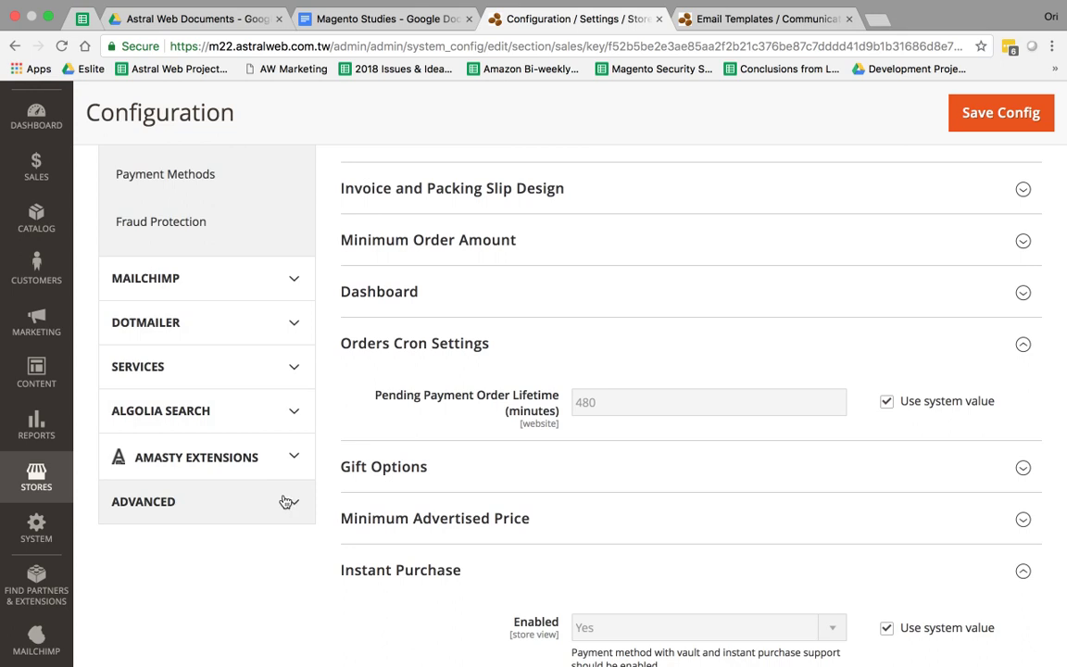
pyautogui.scroll(5, 370, 465)
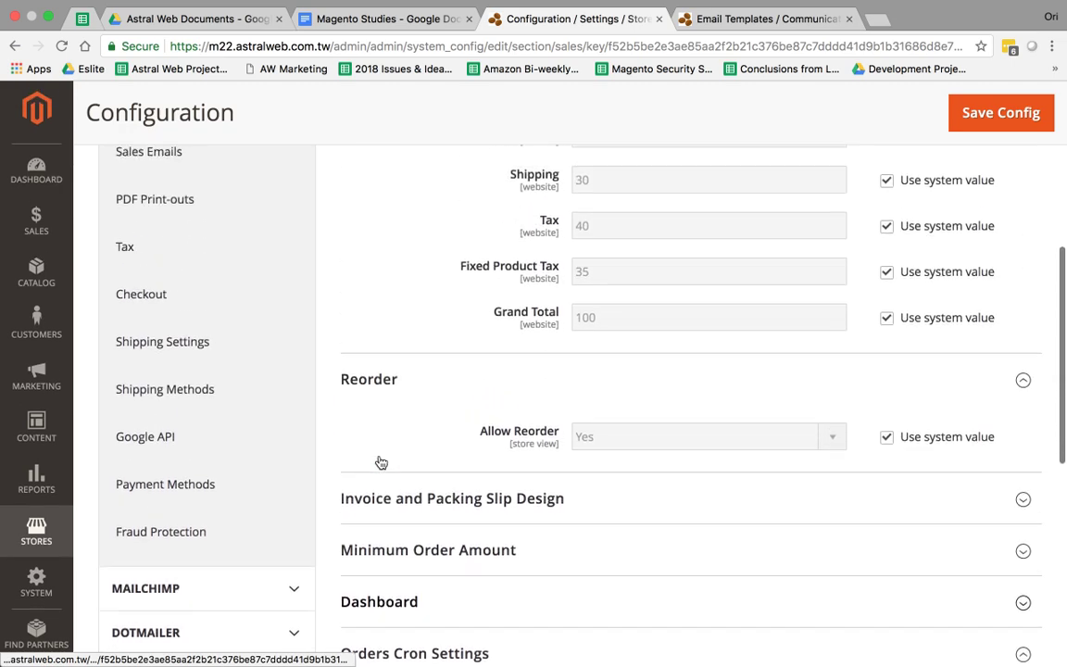
pyautogui.scroll(7, 379, 462)
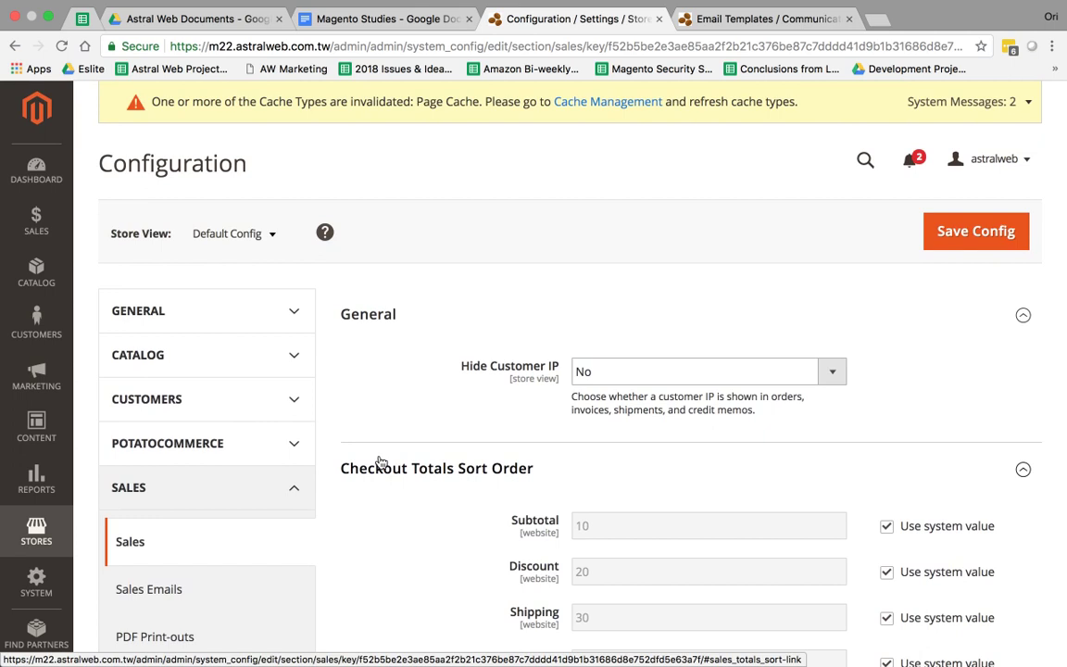
pyautogui.moveTo(701, 7)
pyautogui.click(785, 8)
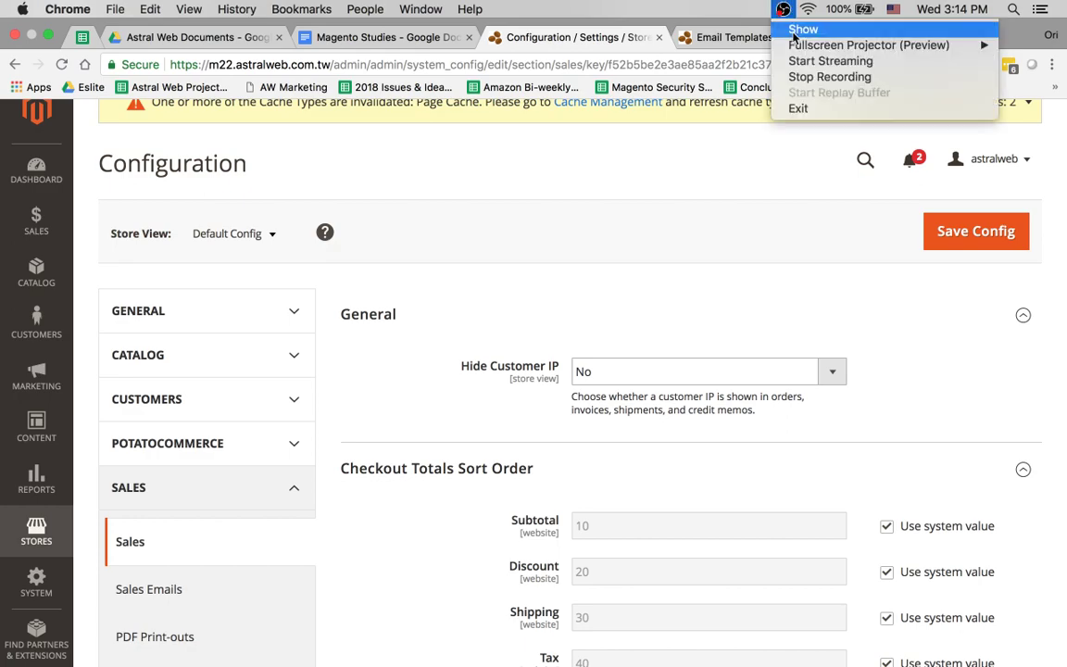